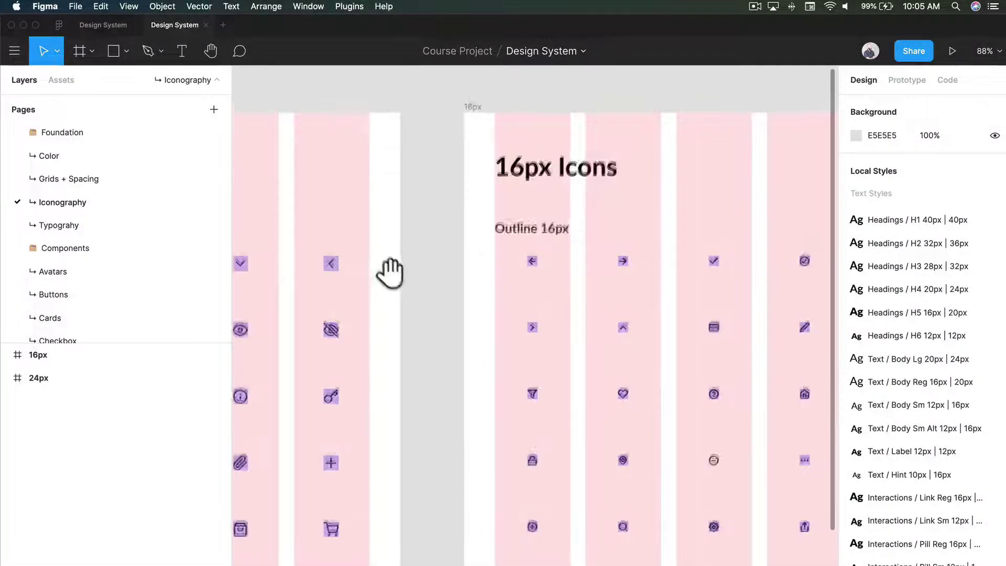
- Look over the 24px outline icons and the Feather Icons plugin's library, and close the plugin window
{"action": "left_click_drag", "start_coordinate": [386, 269], "coordinate": [676, 266]}
{"action": "left_click_drag", "start_coordinate": [481, 156], "coordinate": [632, 173]}
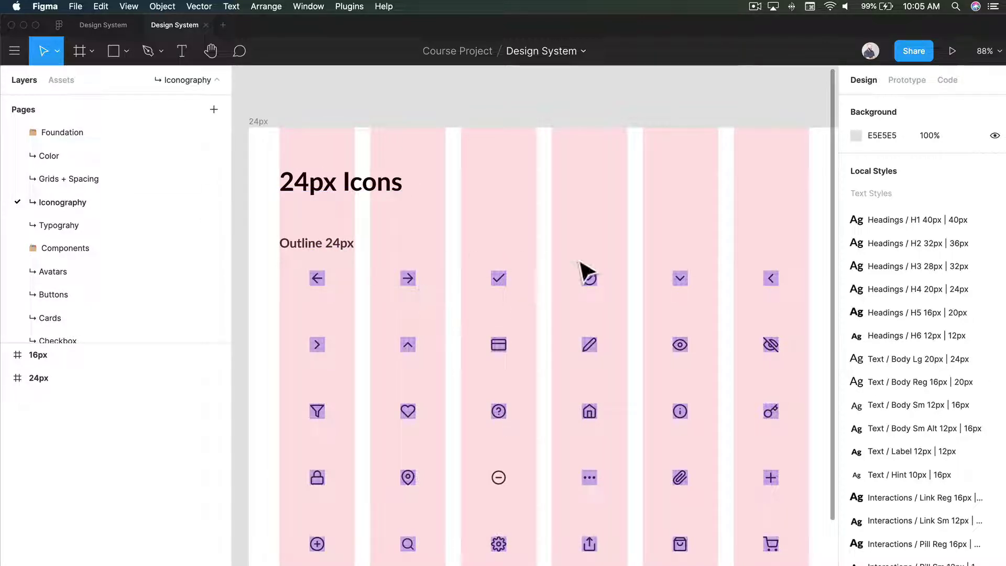
{"action": "scroll", "coordinate": [420, 291], "scroll_direction": "down", "scroll_amount": 1}
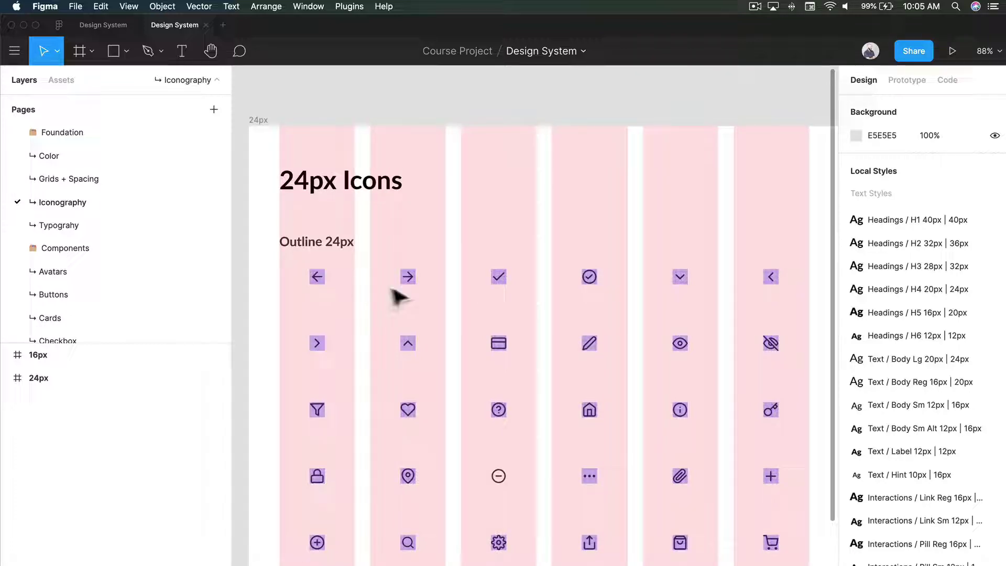
{"action": "scroll", "coordinate": [388, 302], "scroll_direction": "up", "scroll_amount": 5}
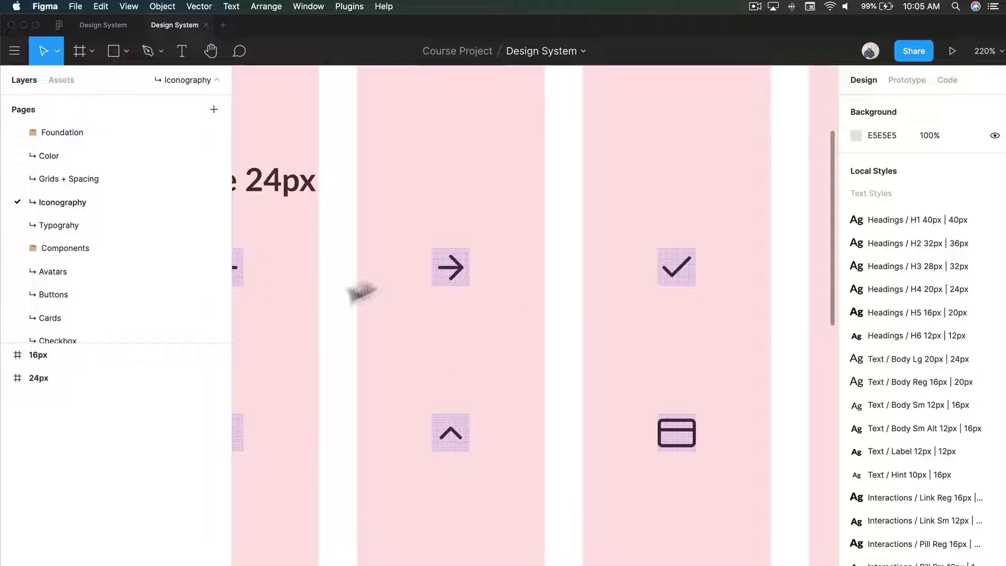
{"action": "left_click_drag", "start_coordinate": [362, 291], "coordinate": [523, 337]}
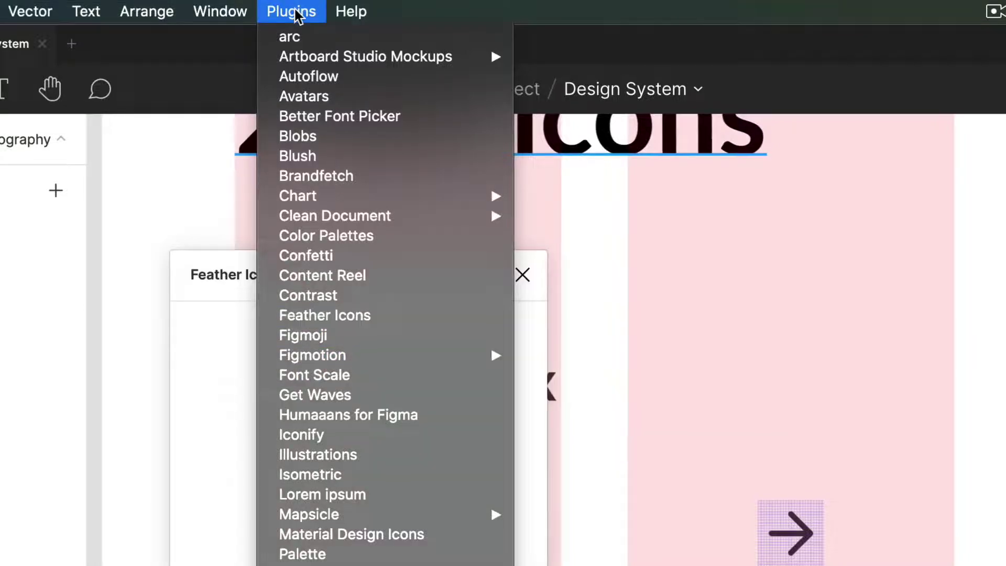
{"action": "key", "text": "Escape"}
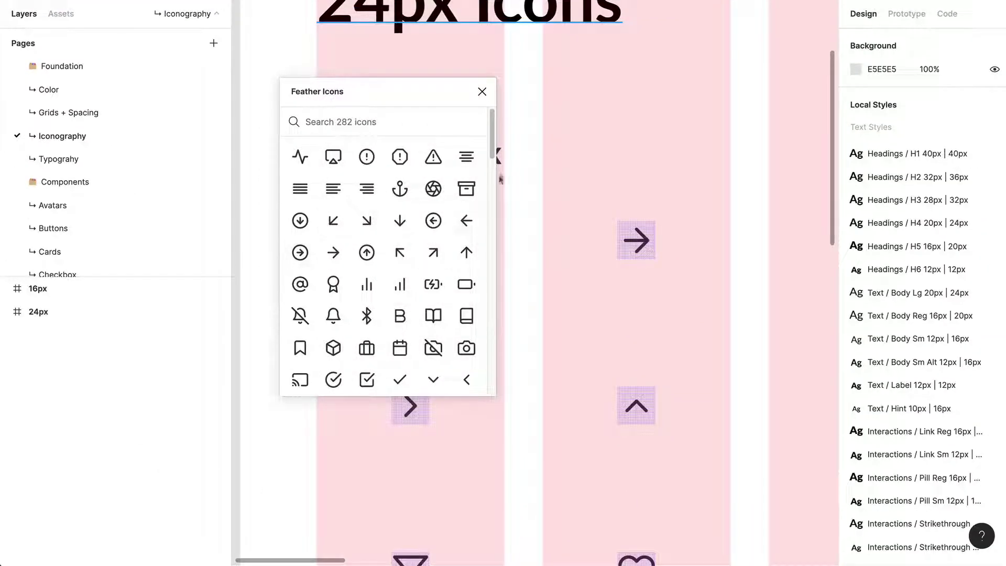
{"action": "left_click", "coordinate": [483, 92]}
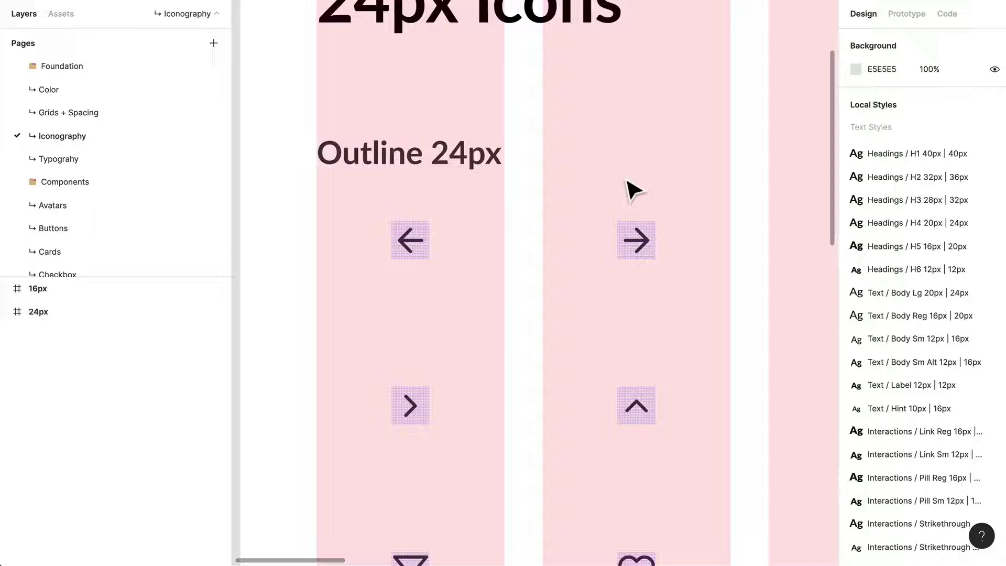
- Compare the outline icon sets in the 24px and 16px frames
{"action": "scroll", "coordinate": [528, 276], "scroll_direction": "down", "scroll_amount": 3}
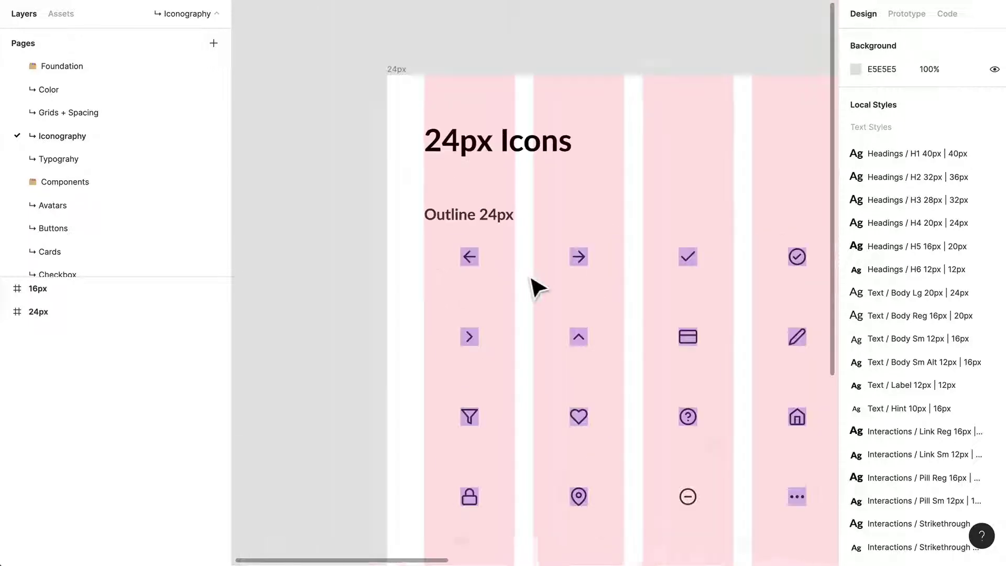
{"action": "left_click_drag", "start_coordinate": [577, 294], "coordinate": [424, 245]}
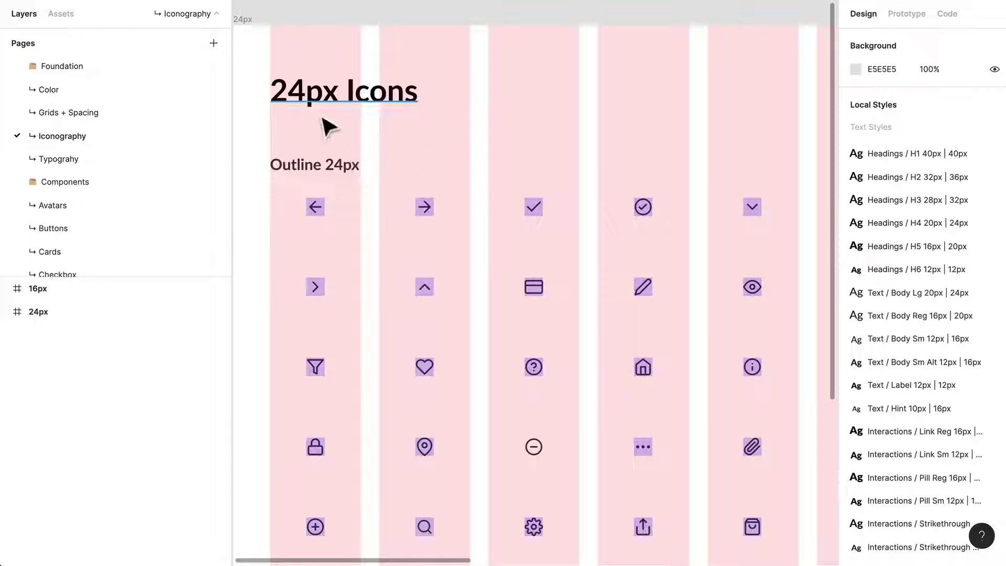
{"action": "scroll", "coordinate": [543, 170], "scroll_direction": "down", "scroll_amount": 2}
{"action": "left_click_drag", "start_coordinate": [602, 192], "coordinate": [245, 188]}
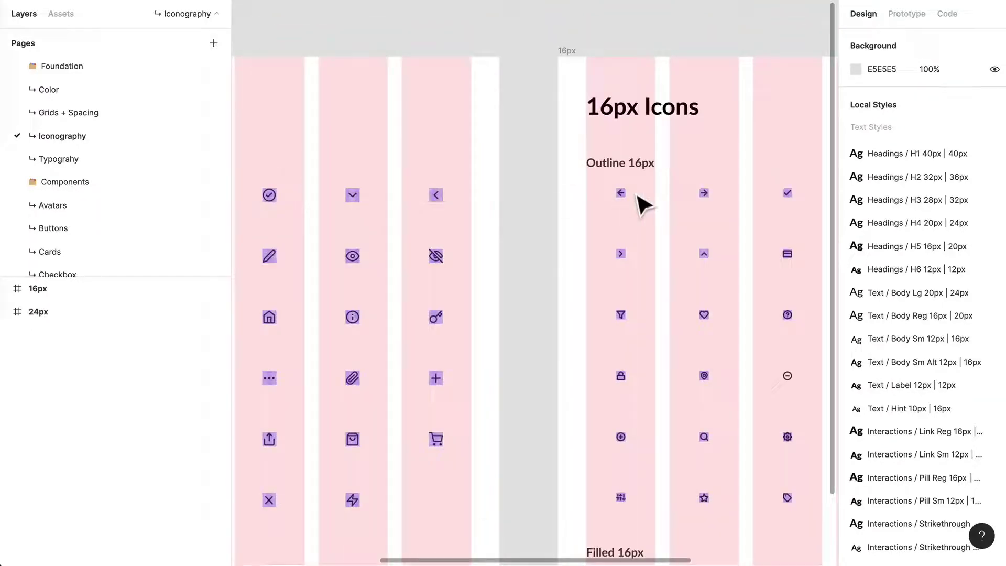
{"action": "left_click_drag", "start_coordinate": [687, 277], "coordinate": [700, 153]}
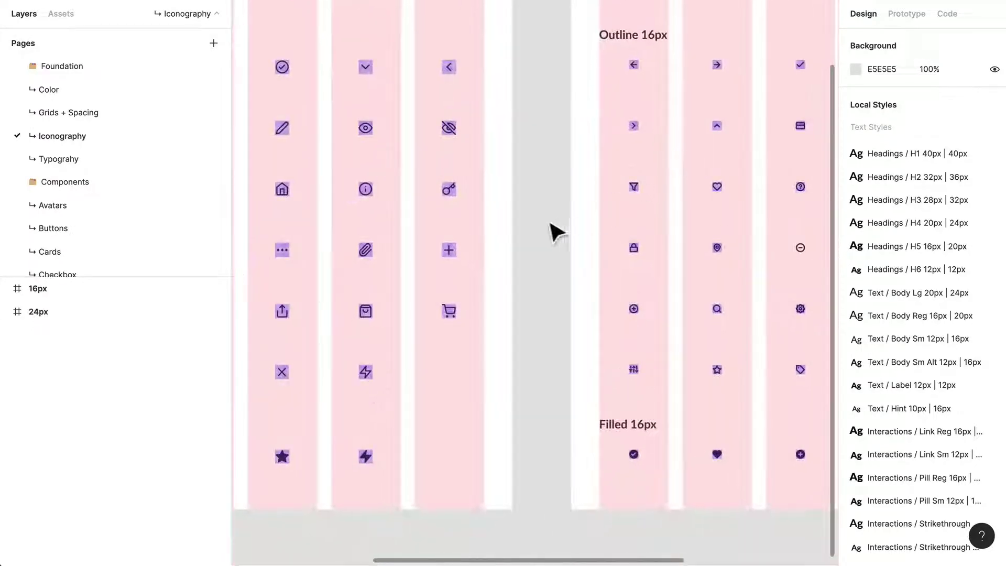
{"action": "left_click_drag", "start_coordinate": [465, 193], "coordinate": [587, 222]}
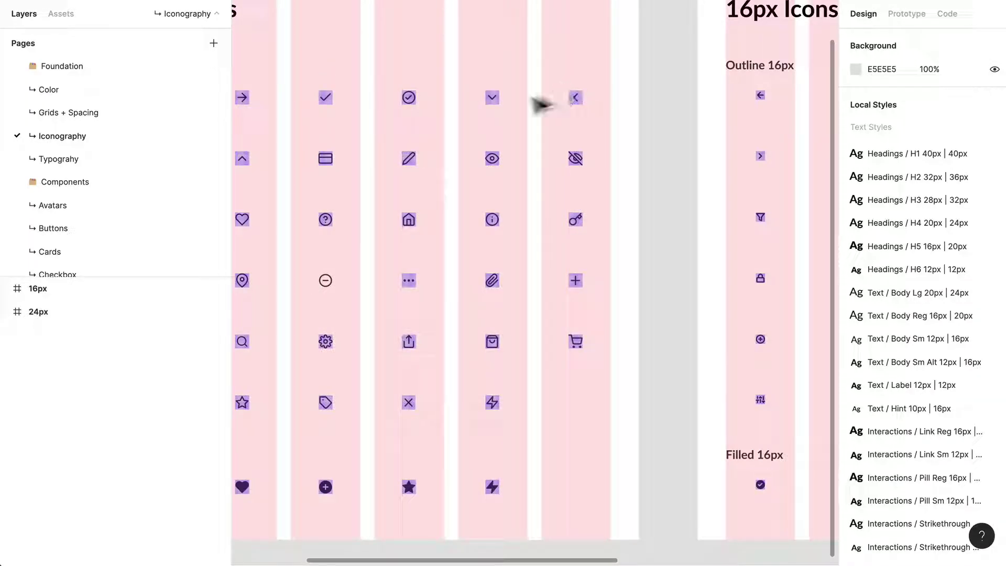
{"action": "left_click_drag", "start_coordinate": [393, 146], "coordinate": [524, 212]}
{"action": "scroll", "coordinate": [320, 167], "scroll_direction": "up", "scroll_amount": 1}
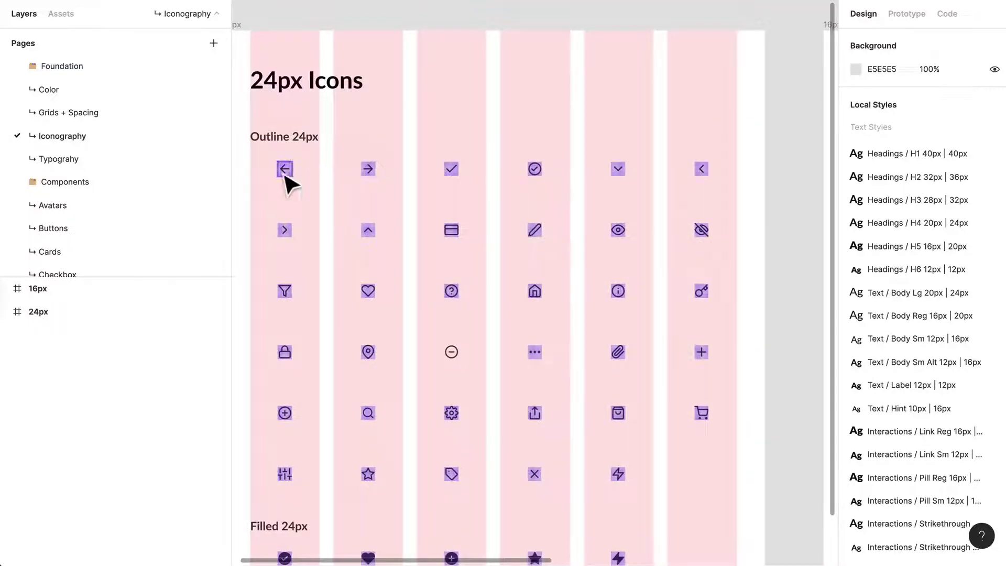
{"action": "scroll", "coordinate": [703, 226], "scroll_direction": "right", "scroll_amount": 5}
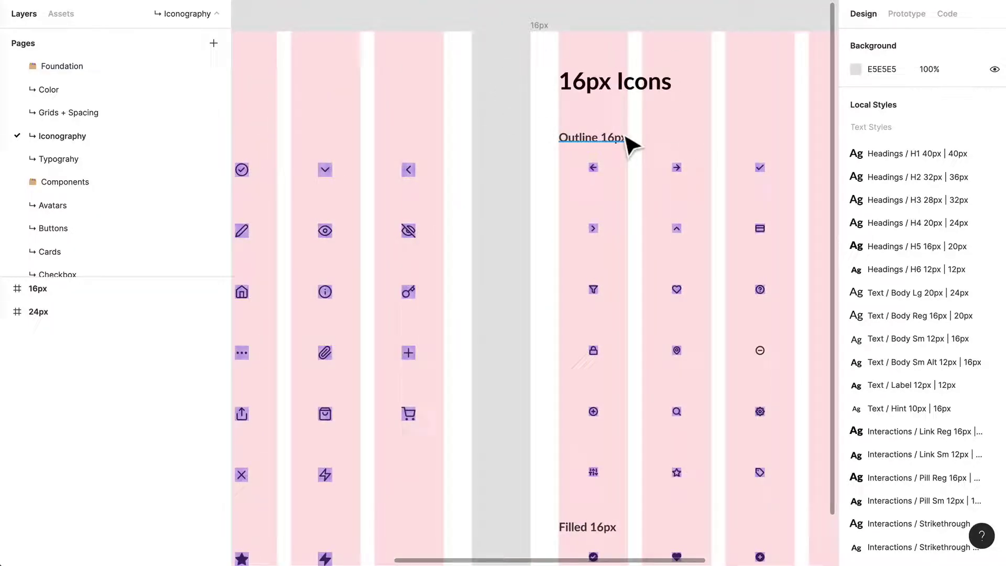
{"action": "left_click_drag", "start_coordinate": [488, 275], "coordinate": [677, 225]}
{"action": "left_click_drag", "start_coordinate": [508, 304], "coordinate": [676, 179]}
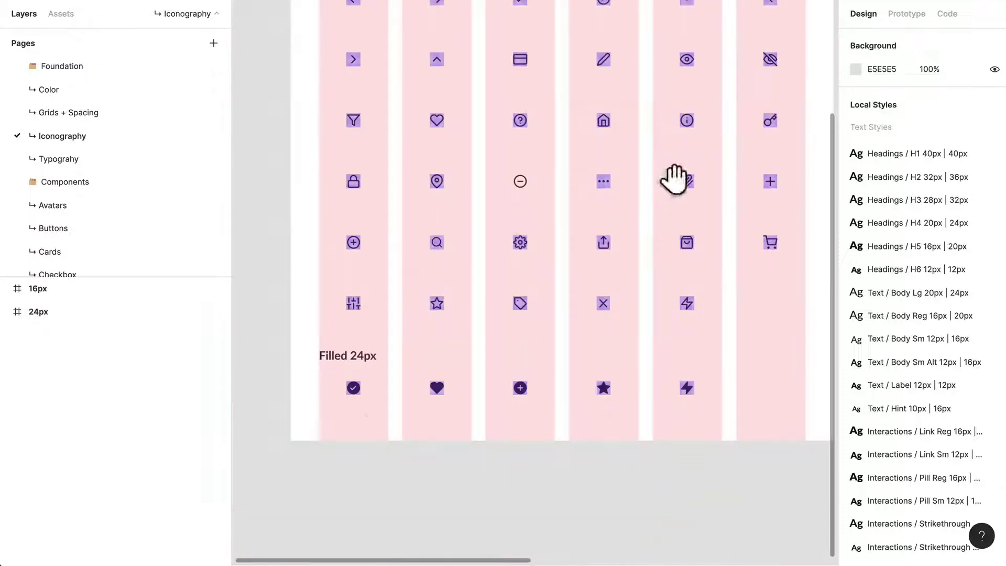
- Examine the filled 24px icons beneath the outline set up close
{"action": "scroll", "coordinate": [405, 318], "scroll_direction": "up", "scroll_amount": 3}
{"action": "scroll", "coordinate": [403, 315], "scroll_direction": "up", "scroll_amount": 2}
{"action": "left_click_drag", "start_coordinate": [394, 382], "coordinate": [463, 388]}
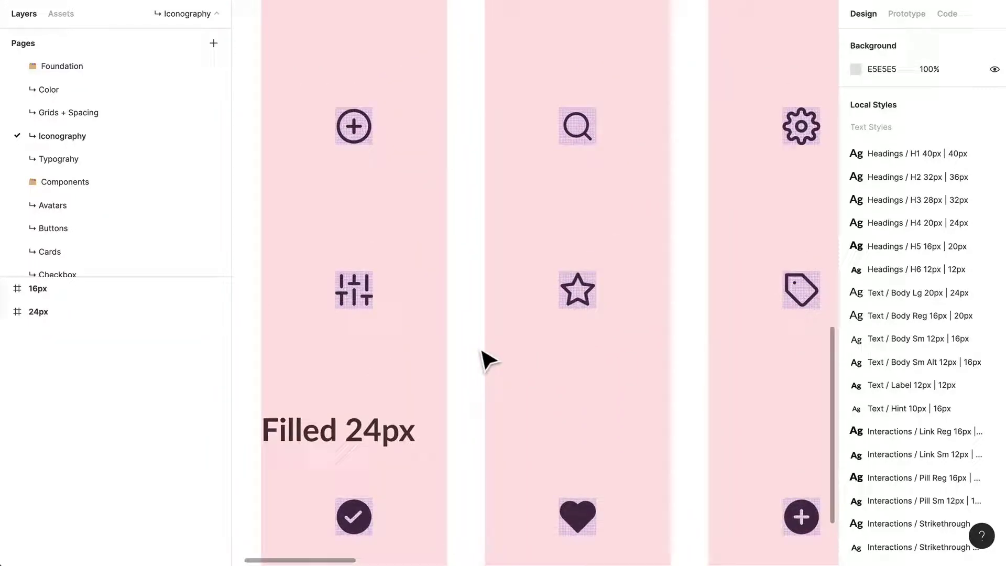
{"action": "scroll", "coordinate": [480, 350], "scroll_direction": "down", "scroll_amount": 5}
{"action": "scroll", "coordinate": [483, 414], "scroll_direction": "up", "scroll_amount": 3}
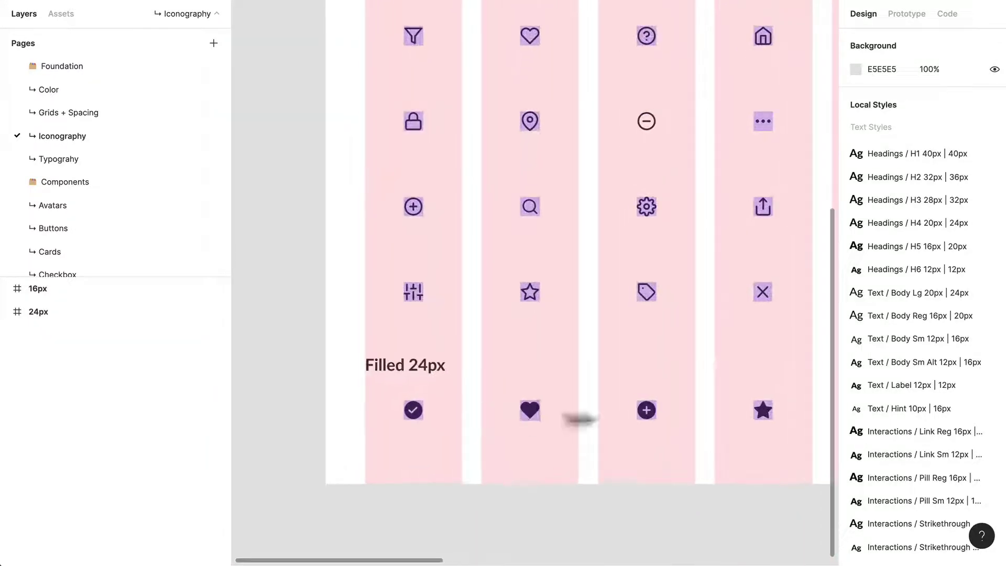
{"action": "scroll", "coordinate": [640, 405], "scroll_direction": "right", "scroll_amount": 2}
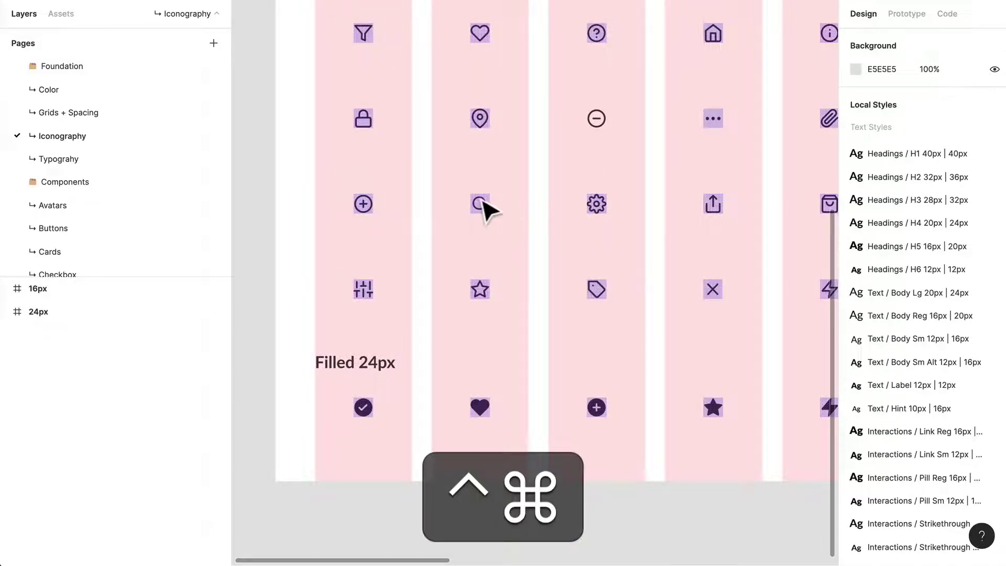
- Hide the layout grids on the icon frames
{"action": "scroll", "coordinate": [481, 203], "scroll_direction": "up", "scroll_amount": 10}
{"action": "scroll", "coordinate": [598, 325], "scroll_direction": "down", "scroll_amount": 10}
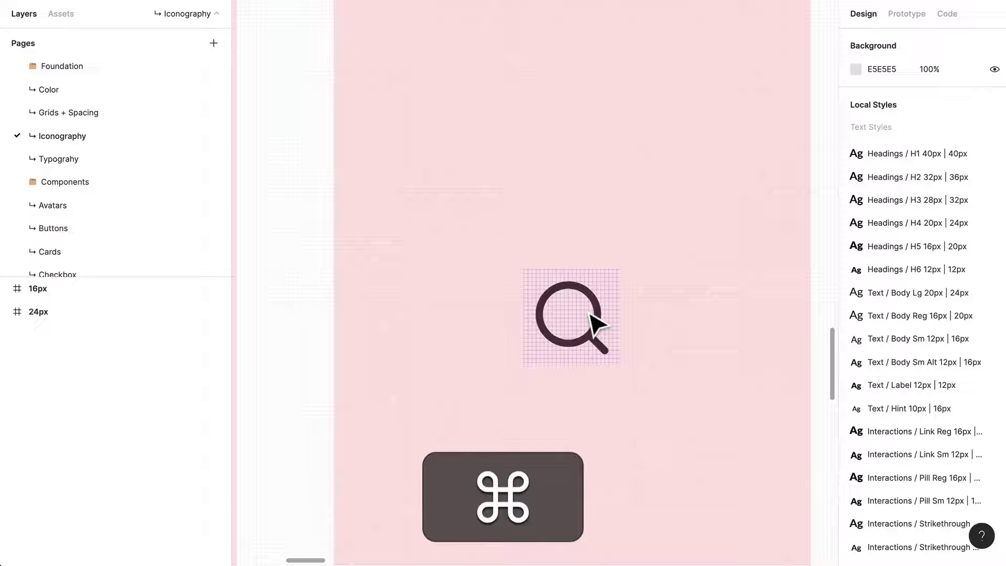
{"action": "key", "text": "ctrl+g"}
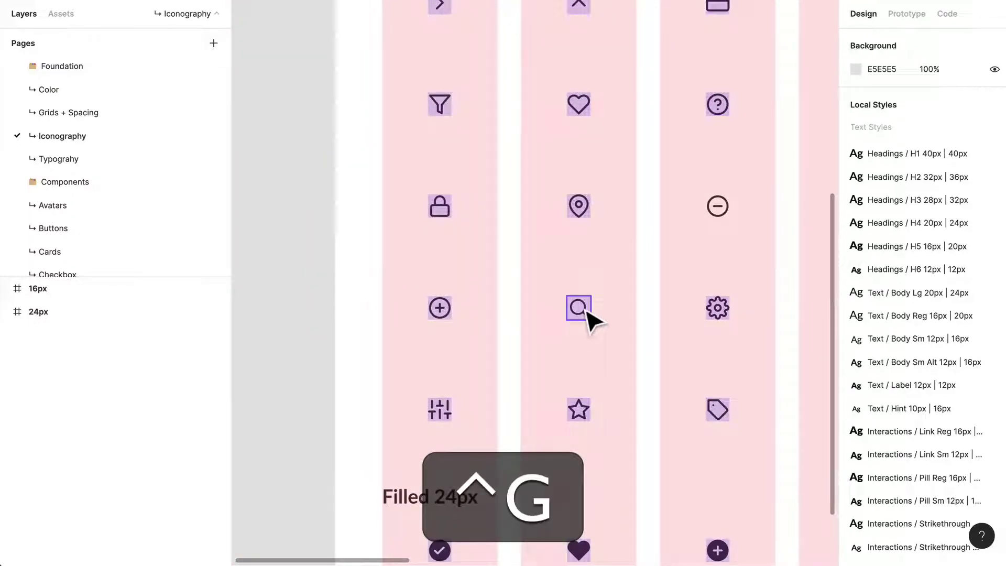
{"action": "left_click_drag", "start_coordinate": [665, 353], "coordinate": [559, 220]}
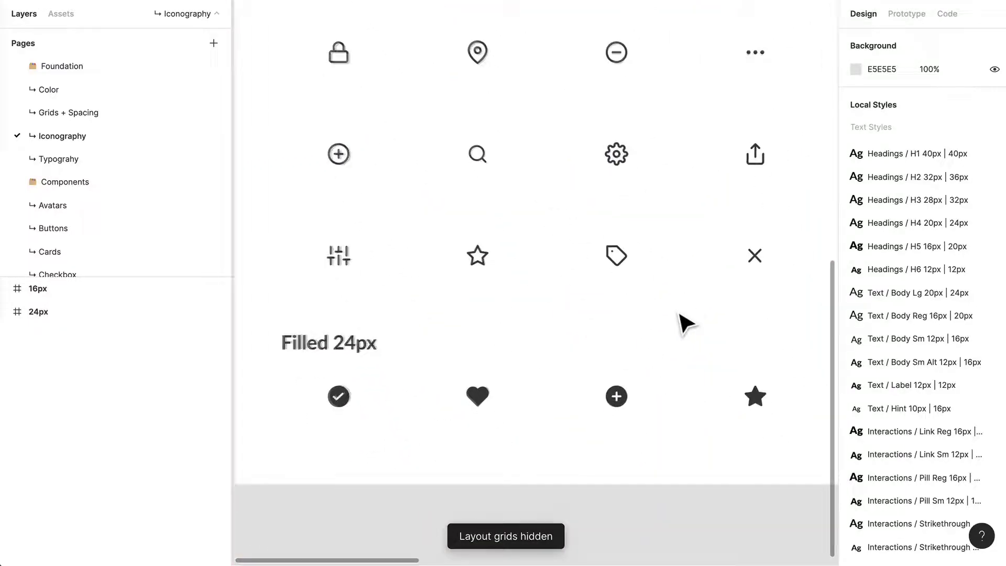
- Review the outline and filled icons throughout the 24px frame without the grid overlay
{"action": "scroll", "coordinate": [730, 337], "scroll_direction": "down", "scroll_amount": 2}
{"action": "left_click_drag", "start_coordinate": [731, 337], "coordinate": [564, 391]}
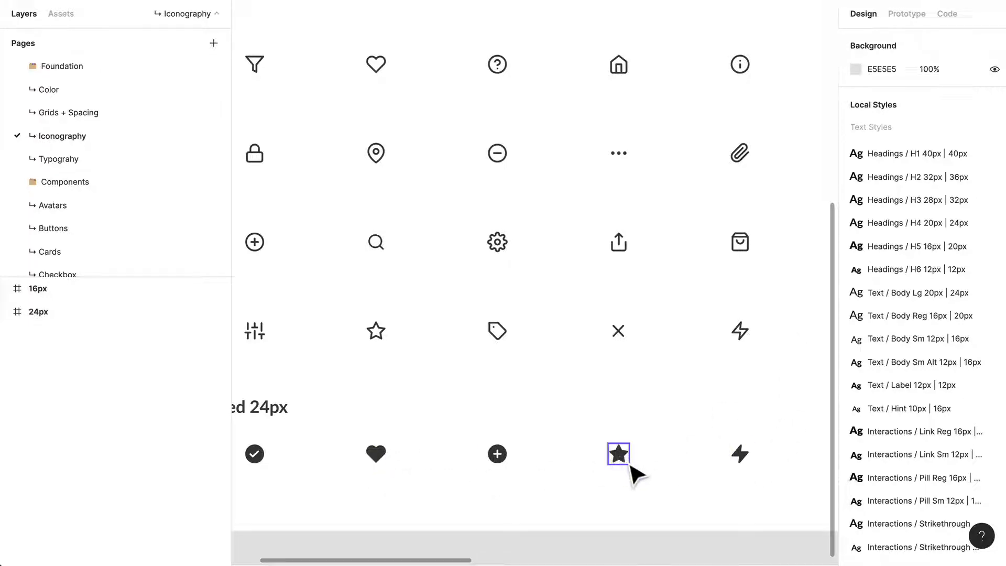
{"action": "scroll", "coordinate": [511, 382], "scroll_direction": "up", "scroll_amount": 1}
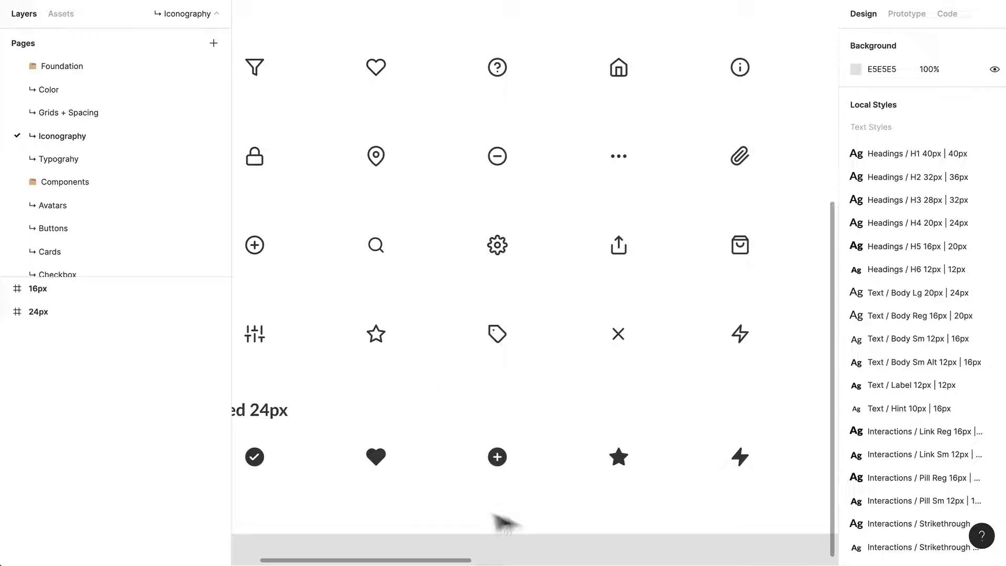
{"action": "scroll", "coordinate": [358, 260], "scroll_direction": "down", "scroll_amount": 1}
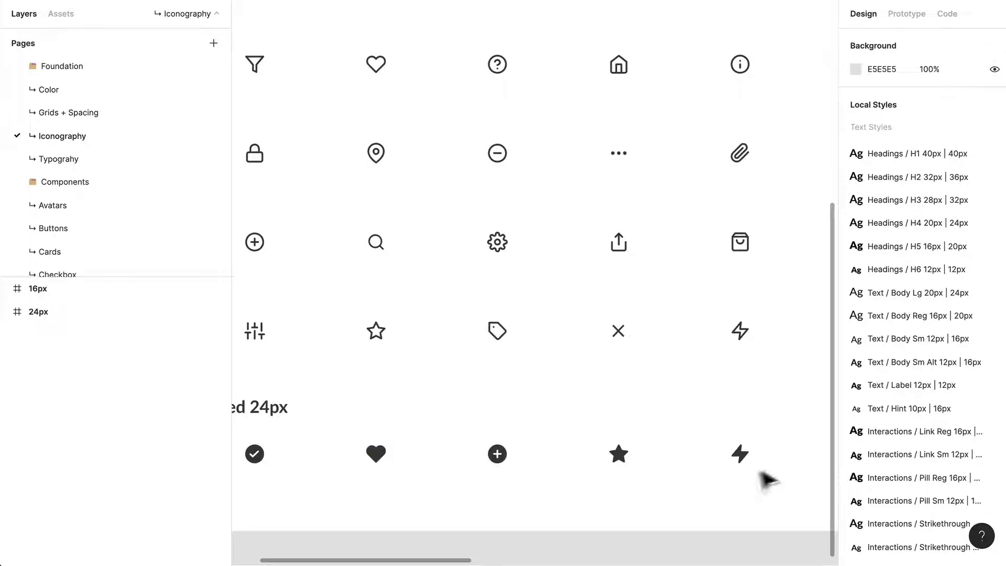
{"action": "scroll", "coordinate": [755, 474], "scroll_direction": "down", "scroll_amount": 5, "text": "ctrl"}
{"action": "left_click_drag", "start_coordinate": [775, 447], "coordinate": [729, 461]}
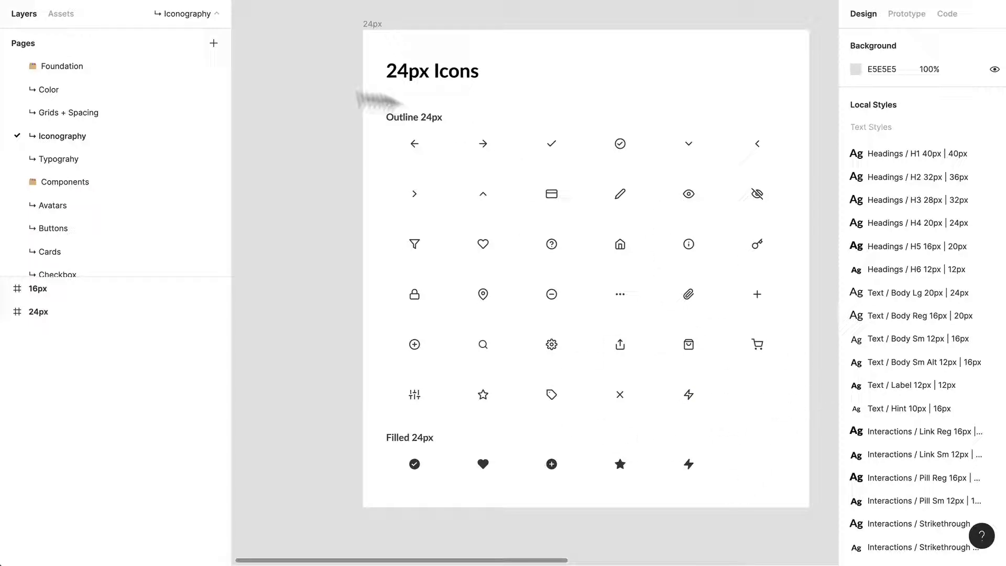
{"action": "scroll", "coordinate": [426, 211], "scroll_direction": "up", "scroll_amount": 1}
{"action": "scroll", "coordinate": [427, 211], "scroll_direction": "right", "scroll_amount": 1}
{"action": "scroll", "coordinate": [372, 173], "scroll_direction": "up", "scroll_amount": 1}
{"action": "scroll", "coordinate": [372, 173], "scroll_direction": "up", "scroll_amount": 3}
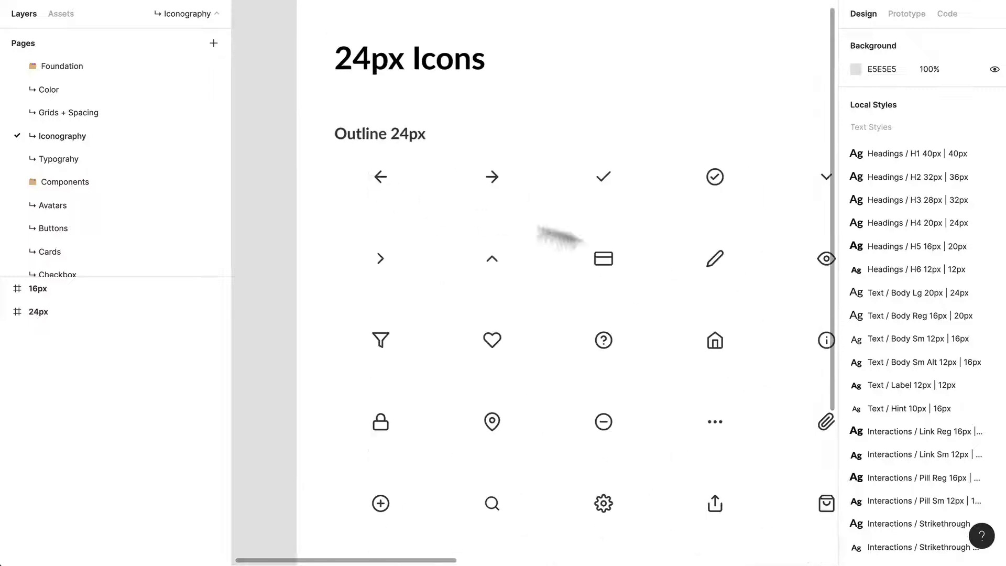
{"action": "left_click_drag", "start_coordinate": [726, 267], "coordinate": [645, 282]}
- Inspect the outline 24px arrow-left component and the vector layer nested inside it
{"action": "left_click", "coordinate": [342, 182]}
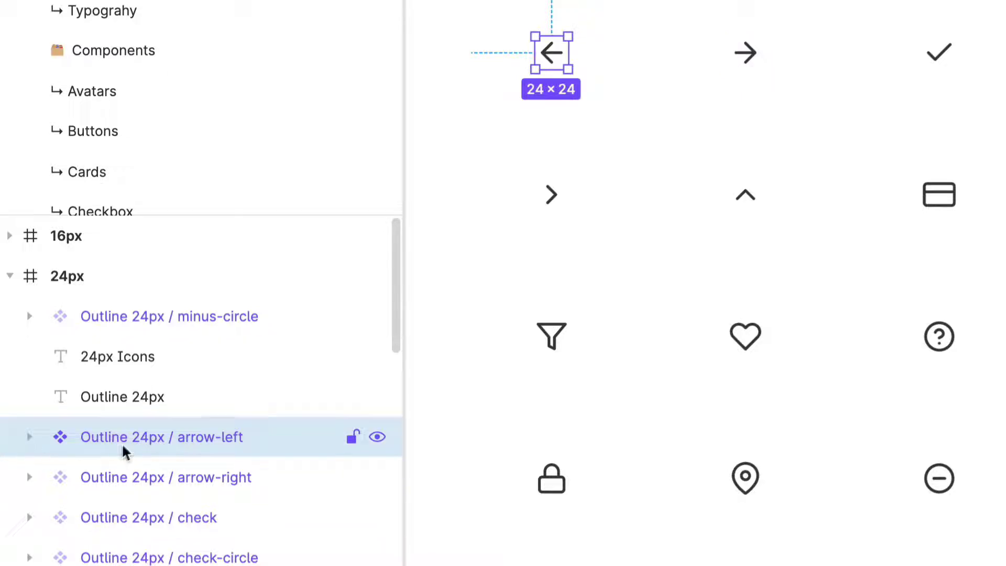
{"action": "left_click", "coordinate": [32, 437]}
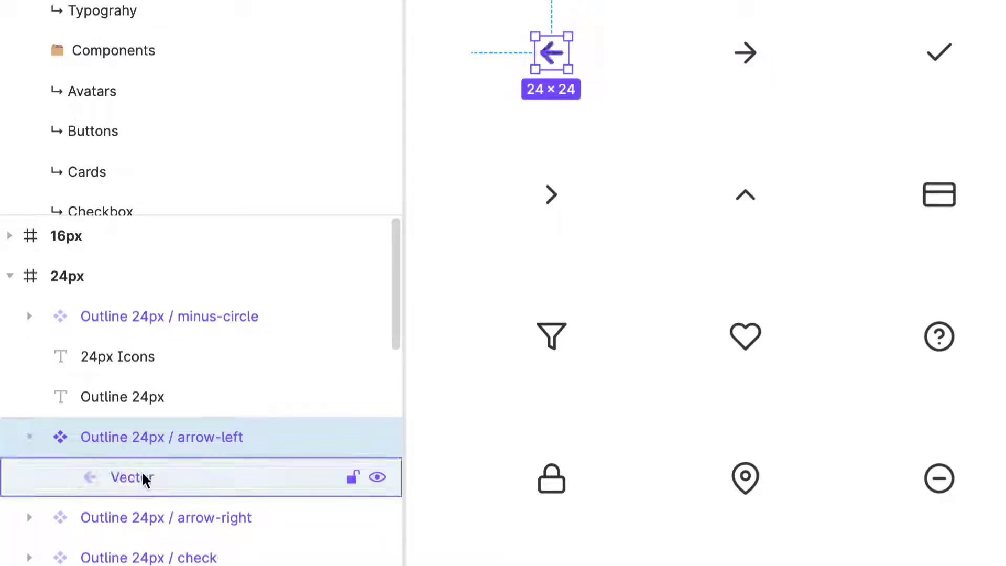
{"action": "left_click", "coordinate": [145, 487]}
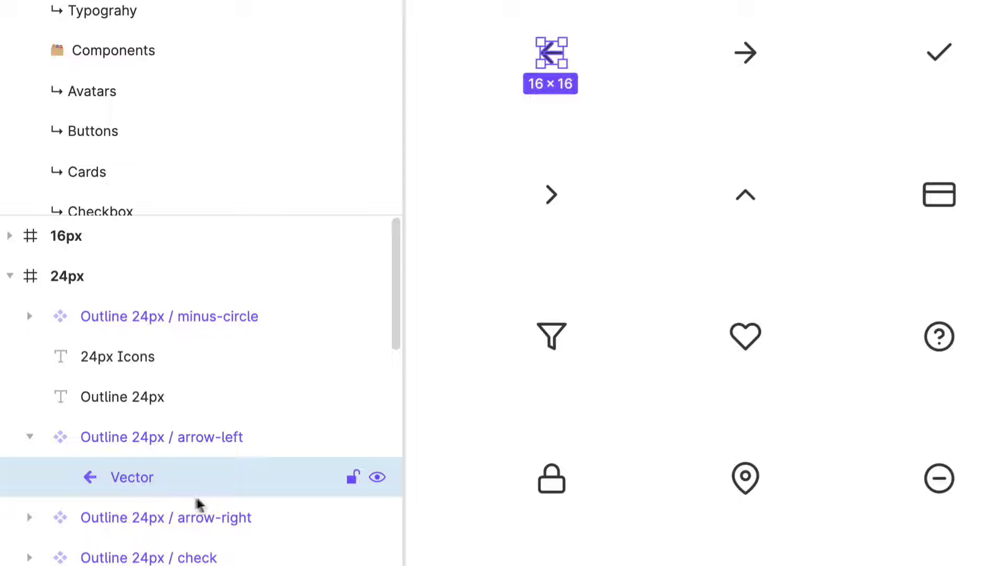
{"action": "left_click", "coordinate": [523, 76]}
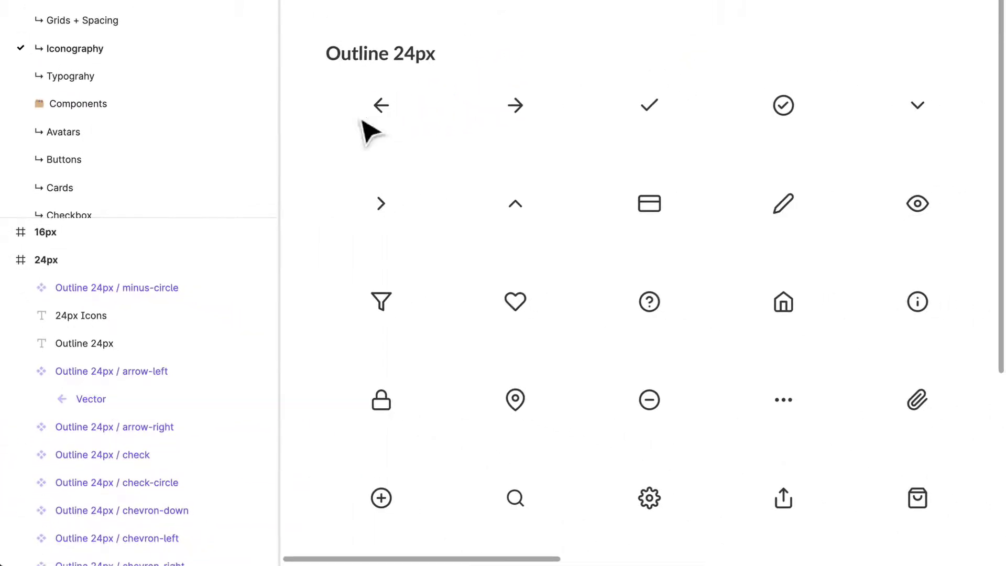
- Place a copy of the outline 24px arrow-left icon on the empty canvas beside the 24px frame
{"action": "left_click", "coordinate": [557, 60]}
{"action": "scroll", "coordinate": [397, 113], "scroll_direction": "up", "scroll_amount": 3}
{"action": "left_click_drag", "start_coordinate": [441, 130], "coordinate": [894, 249]}
{"action": "left_click_drag", "start_coordinate": [821, 231], "coordinate": [350, 87]}
{"action": "left_click", "coordinate": [488, 231]}
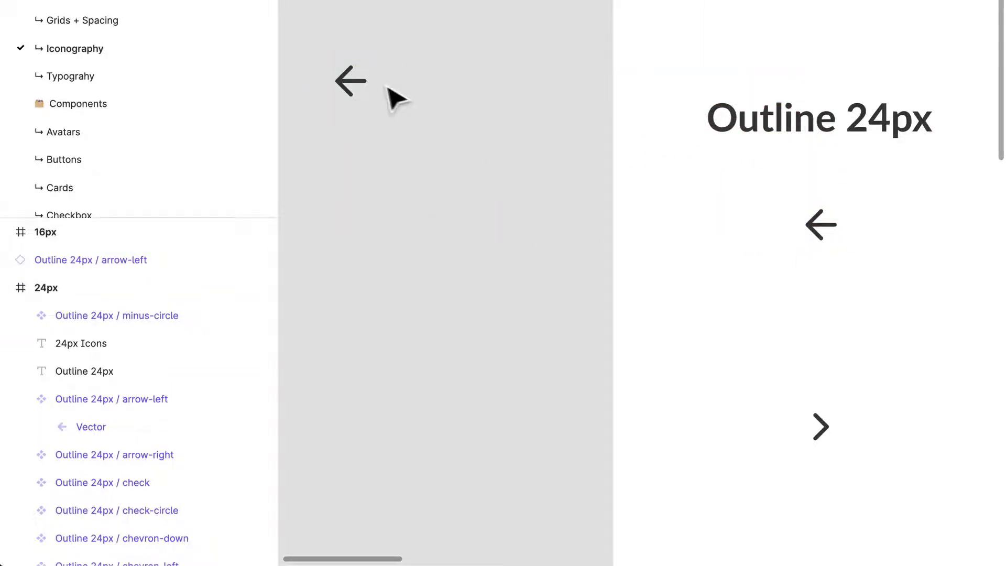
- Detach the arrow-left copy from its main component and turn the resulting frame into a new component
{"action": "left_click", "coordinate": [367, 92]}
{"action": "key", "text": "alt+super+b"}
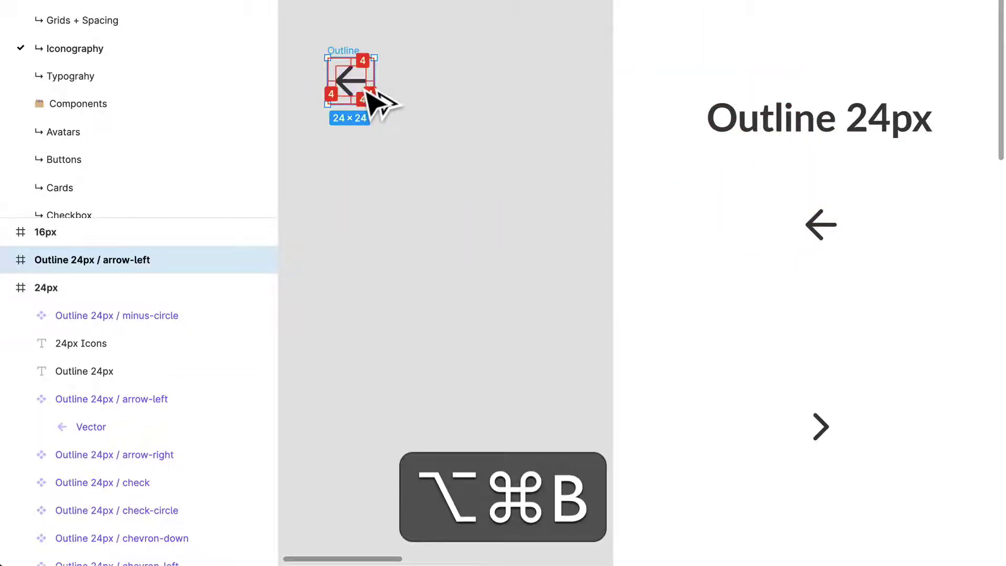
{"action": "left_click_drag", "start_coordinate": [437, 220], "coordinate": [755, 291]}
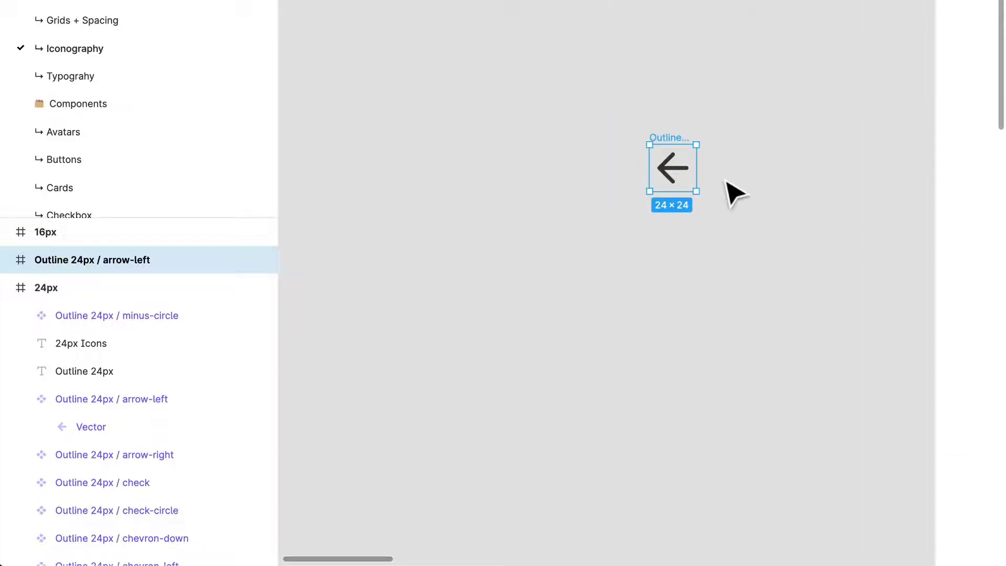
{"action": "scroll", "coordinate": [726, 181], "scroll_direction": "up", "scroll_amount": 6}
{"action": "left_click_drag", "start_coordinate": [647, 236], "coordinate": [809, 322]}
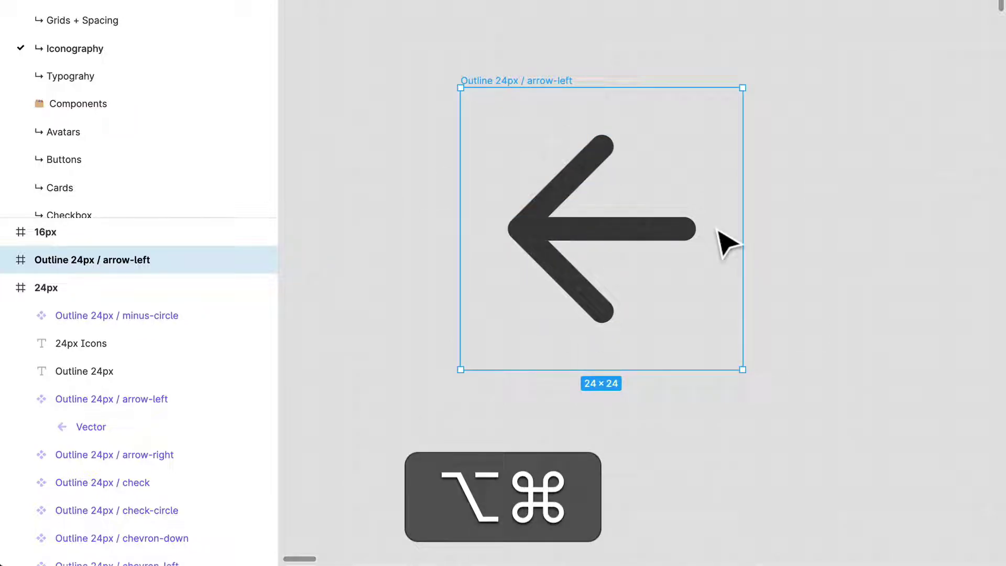
{"action": "key", "text": "alt+super+k"}
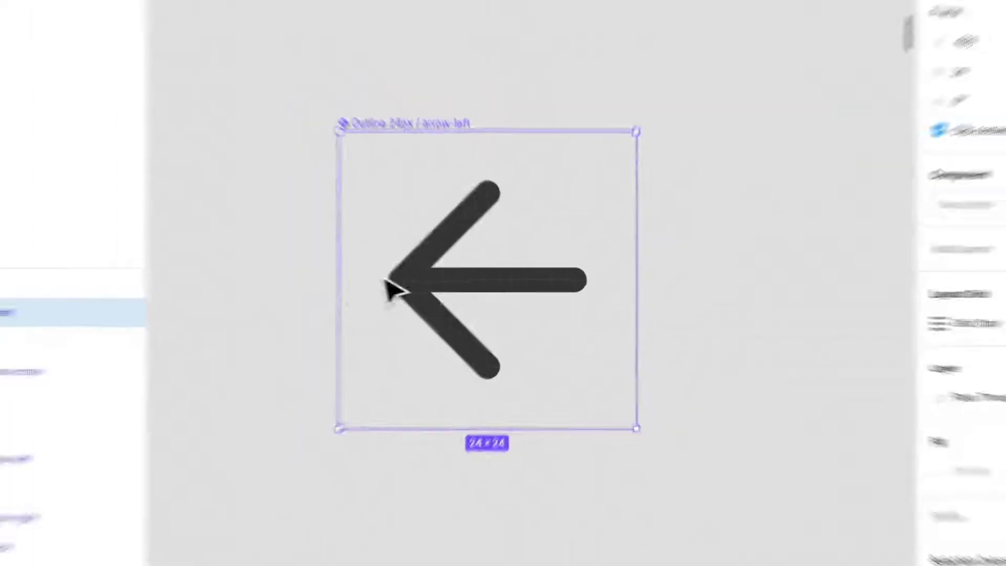
{"action": "double_click", "coordinate": [490, 286]}
{"action": "left_click", "coordinate": [710, 98]}
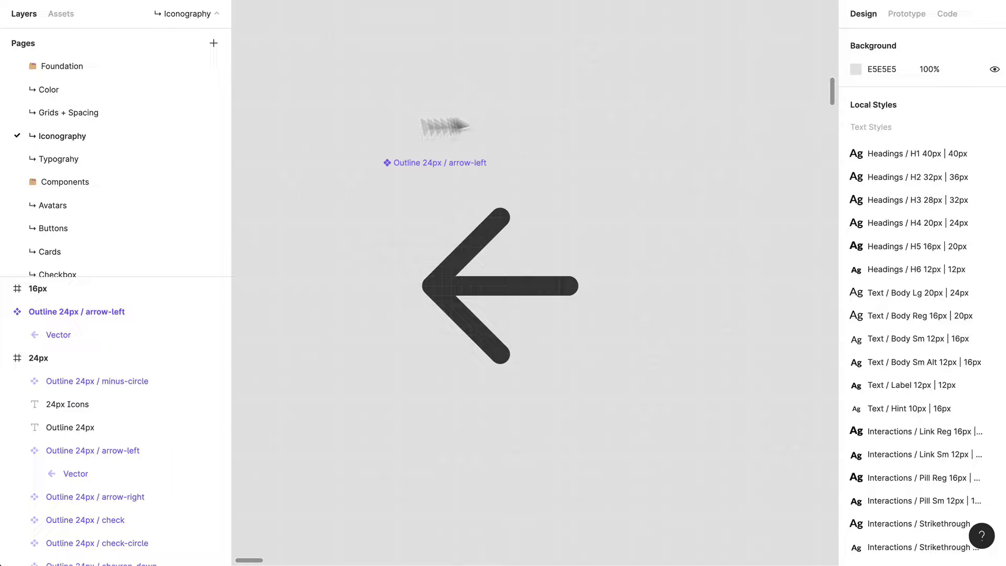
- Browse the local Iconography components, examining the Filled 16px, Outline 16px and separate Outline 24px groups
{"action": "left_click", "coordinate": [61, 14]}
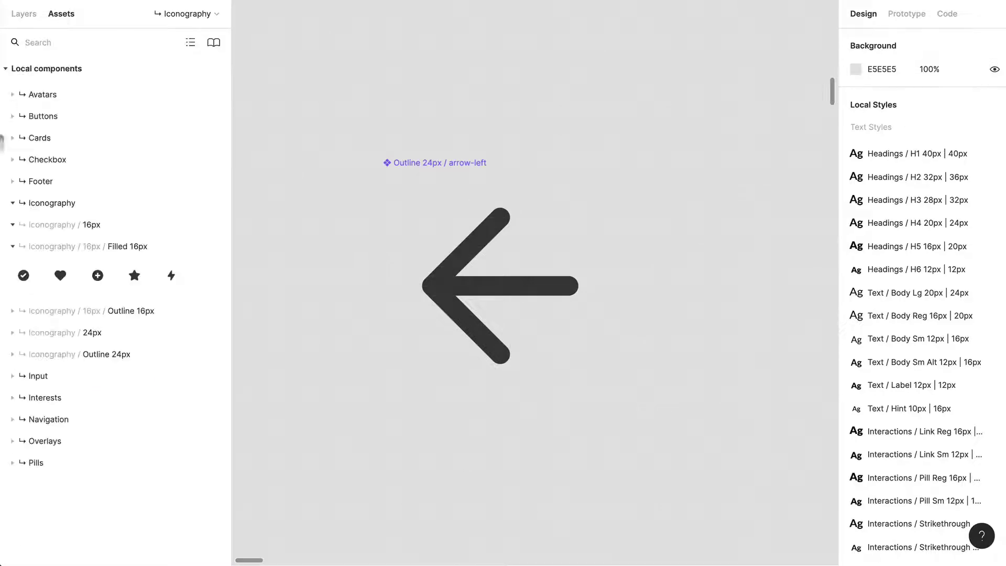
{"action": "left_click", "coordinate": [26, 247]}
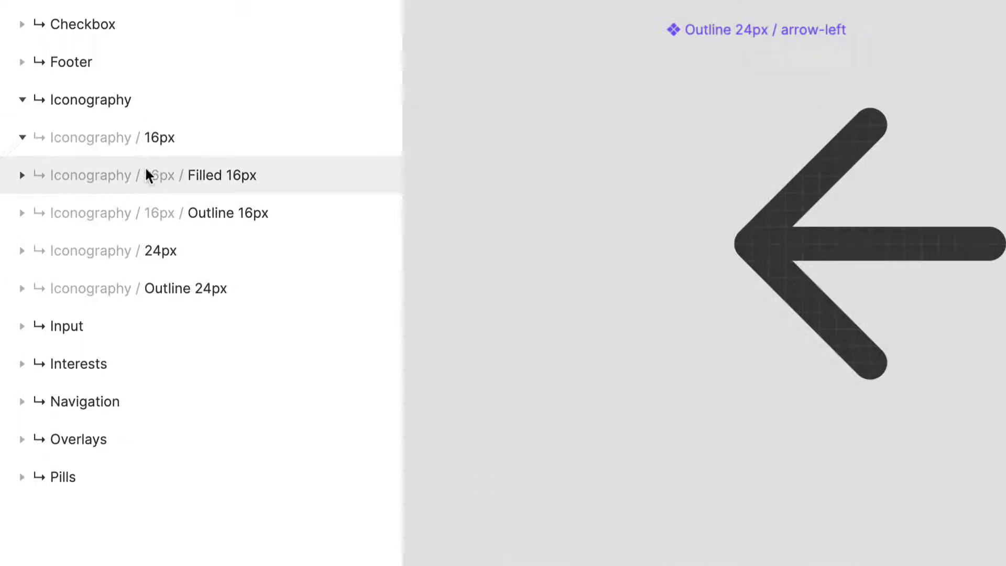
{"action": "left_click", "coordinate": [127, 176]}
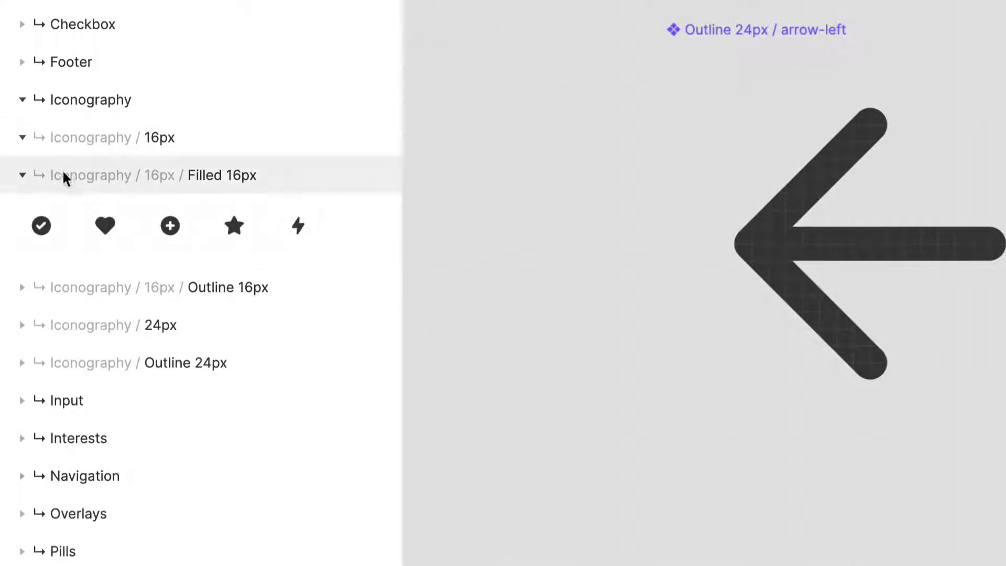
{"action": "left_click", "coordinate": [43, 174]}
{"action": "left_click", "coordinate": [139, 213]}
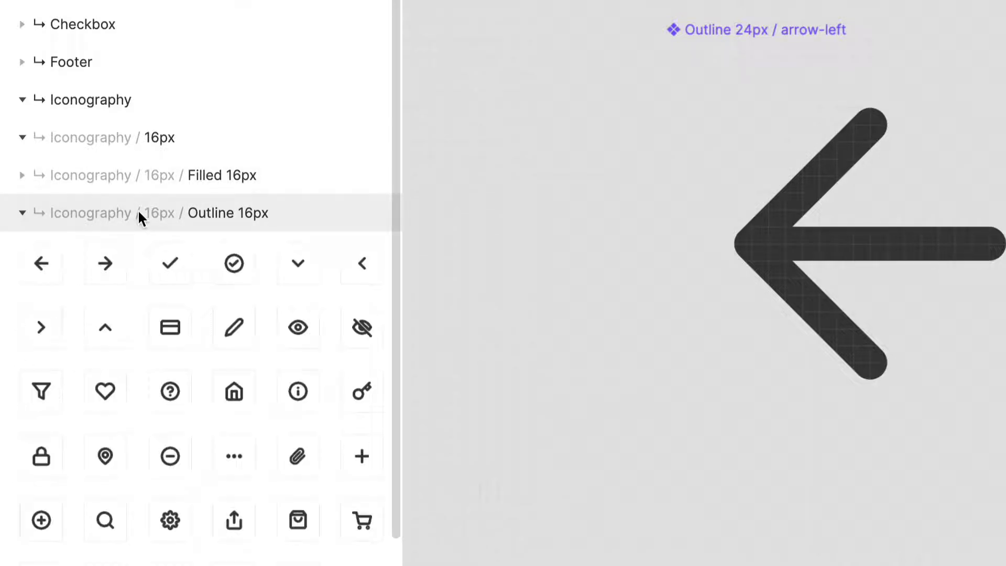
{"action": "left_click", "coordinate": [138, 213]}
{"action": "left_click", "coordinate": [54, 137]}
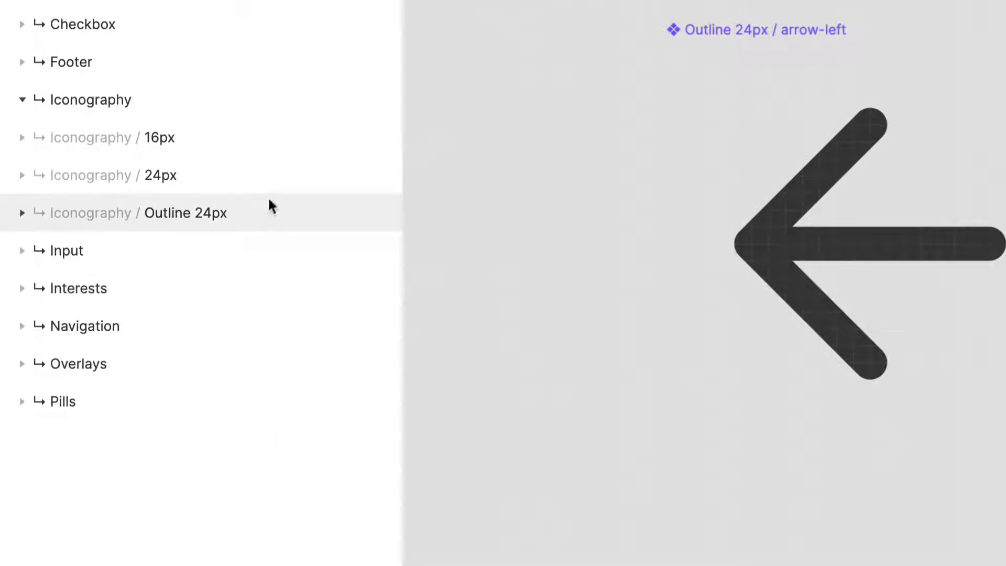
{"action": "left_click", "coordinate": [222, 221]}
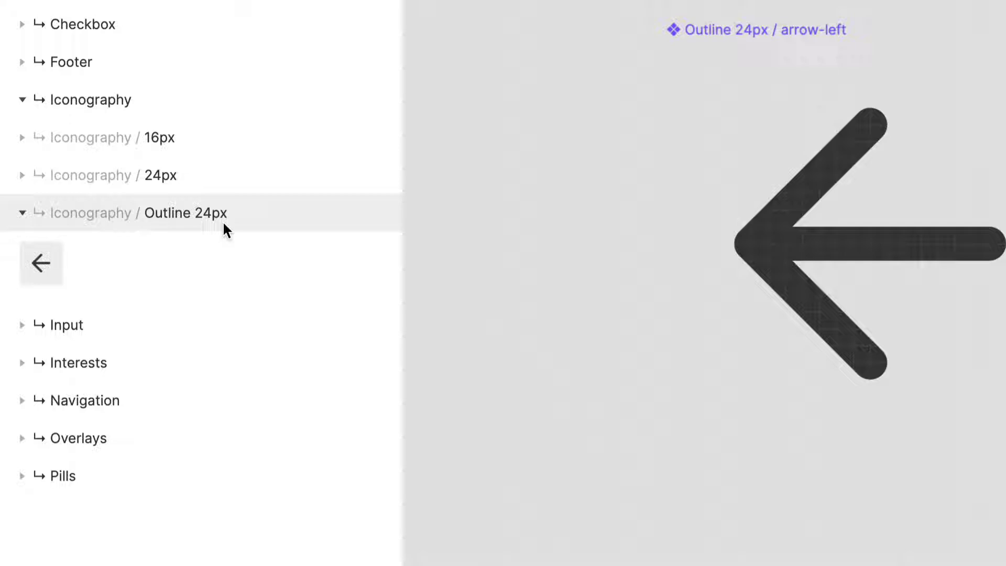
- Delete the standalone Outline 24px arrow-left component from the canvas and return to the 24px frame
{"action": "left_click", "coordinate": [875, 247]}
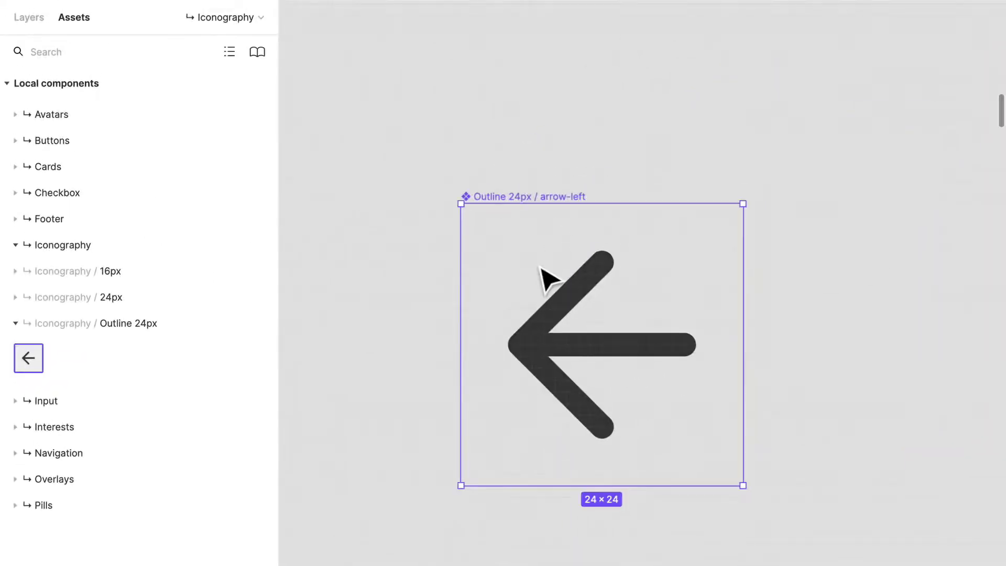
{"action": "key", "text": "Delete"}
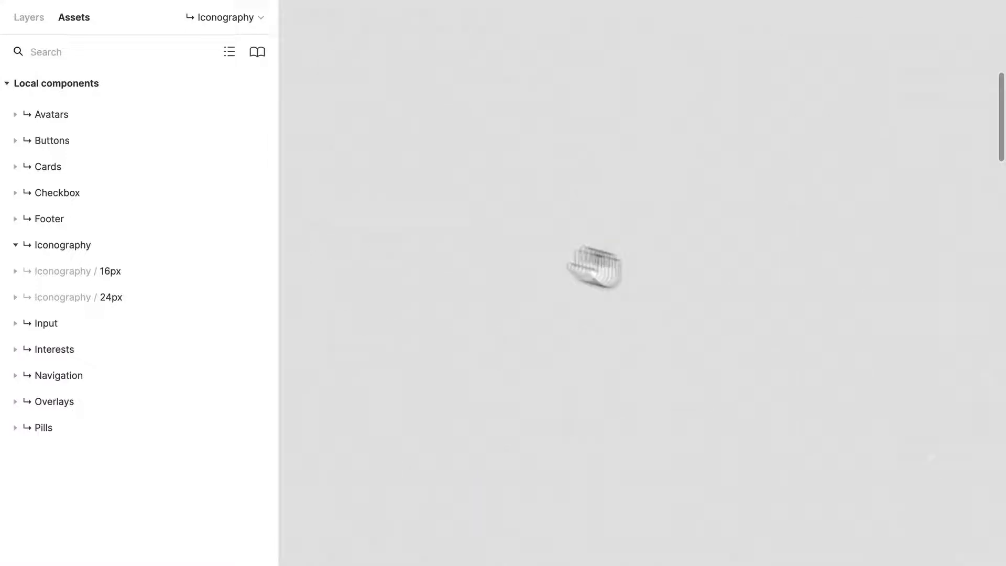
{"action": "left_click_drag", "start_coordinate": [748, 297], "coordinate": [537, 265]}
{"action": "left_click_drag", "start_coordinate": [839, 294], "coordinate": [532, 245]}
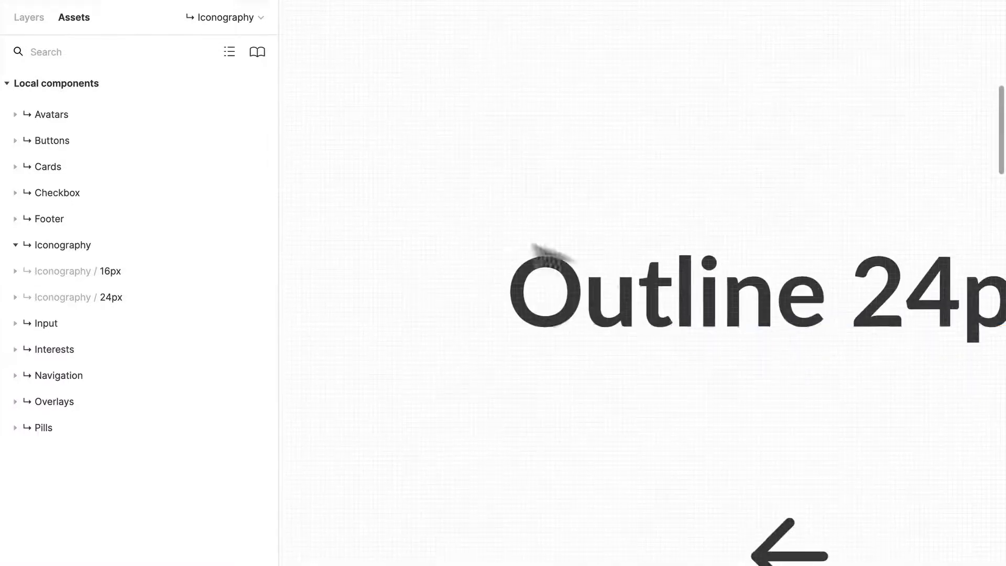
{"action": "scroll", "coordinate": [645, 292], "scroll_direction": "down", "scroll_amount": 5}
{"action": "left_click_drag", "start_coordinate": [810, 430], "coordinate": [721, 286]}
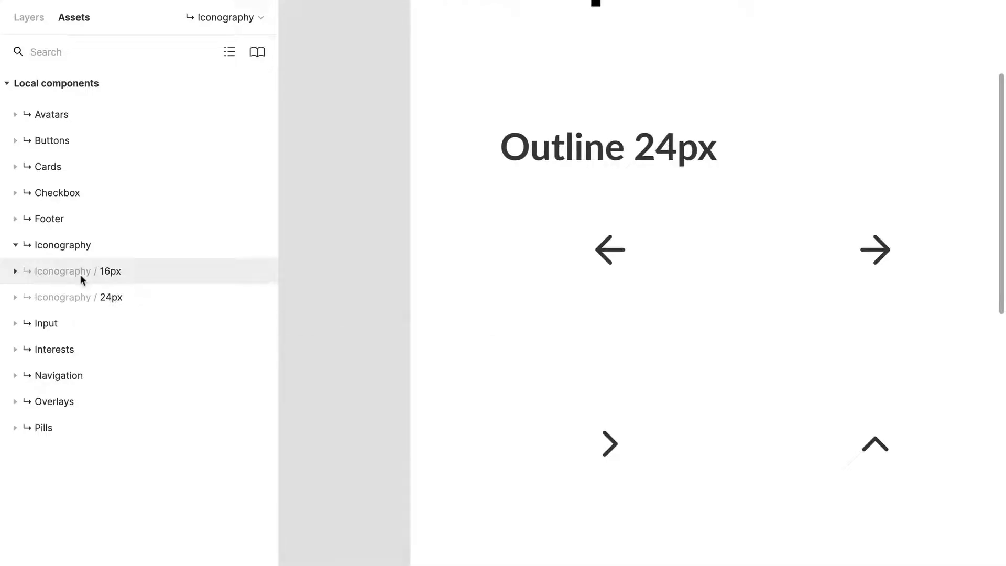
- Place an instance of the Outline 24px home icon on the empty canvas beside the 24px frame
{"action": "left_click", "coordinate": [15, 271]}
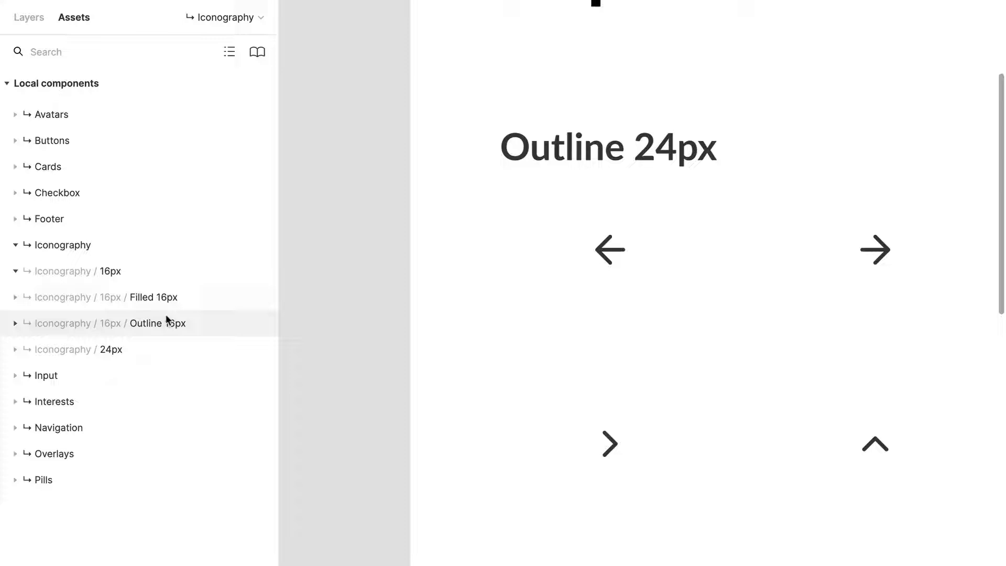
{"action": "left_click", "coordinate": [128, 366]}
{"action": "left_click", "coordinate": [131, 367]}
{"action": "left_click", "coordinate": [124, 352]}
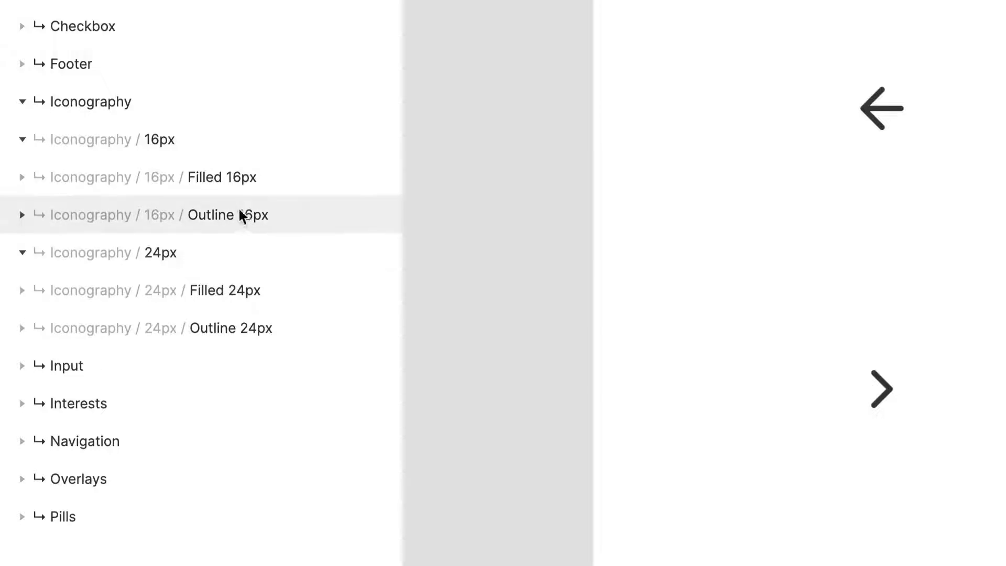
{"action": "left_click", "coordinate": [237, 328]}
{"action": "scroll", "coordinate": [248, 367], "scroll_direction": "down", "scroll_amount": 2}
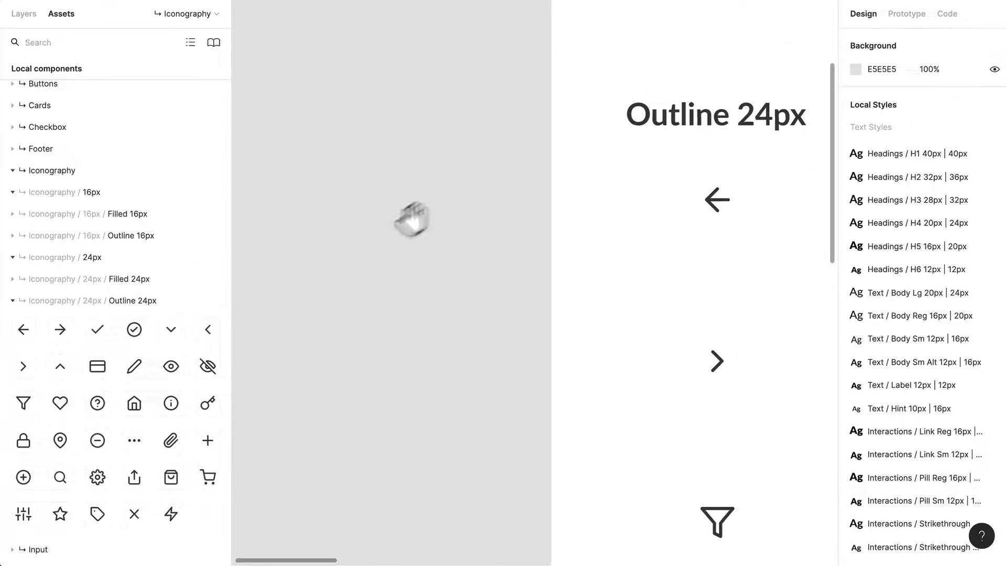
{"action": "left_click_drag", "start_coordinate": [412, 219], "coordinate": [462, 118]}
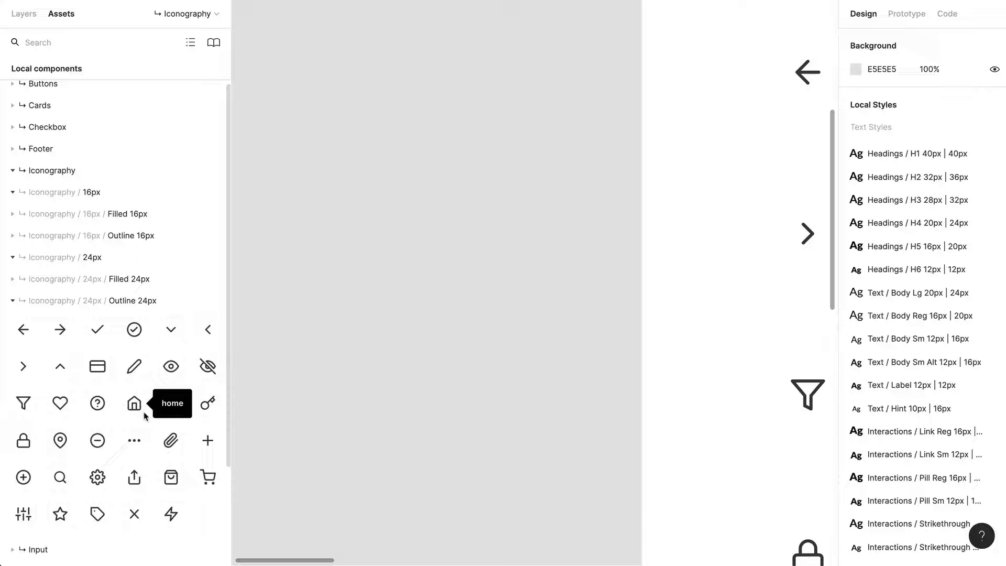
{"action": "left_click_drag", "start_coordinate": [135, 404], "coordinate": [422, 124]}
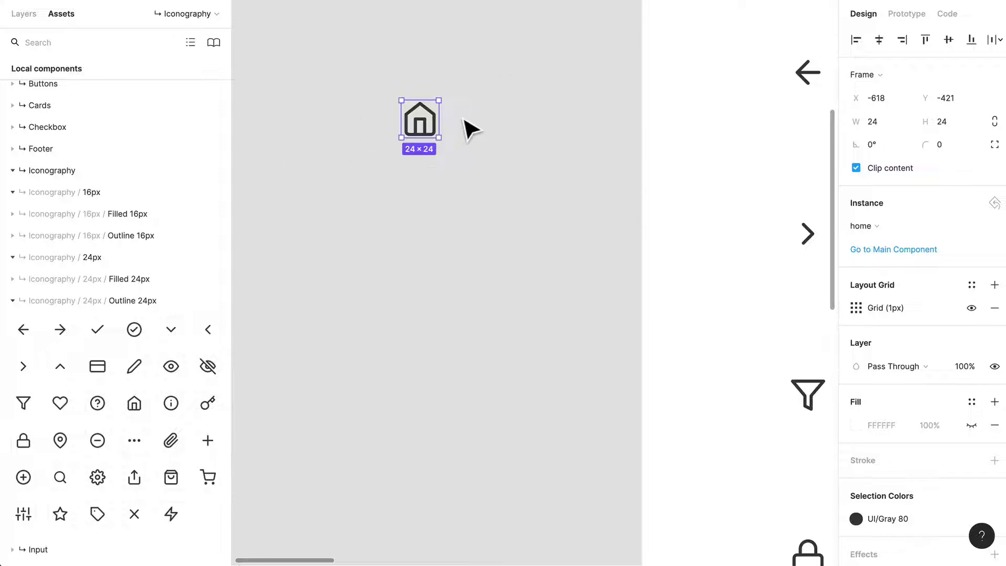
- Swap the home instance for the key icon from the related Outline 24px components
{"action": "left_click", "coordinate": [861, 226]}
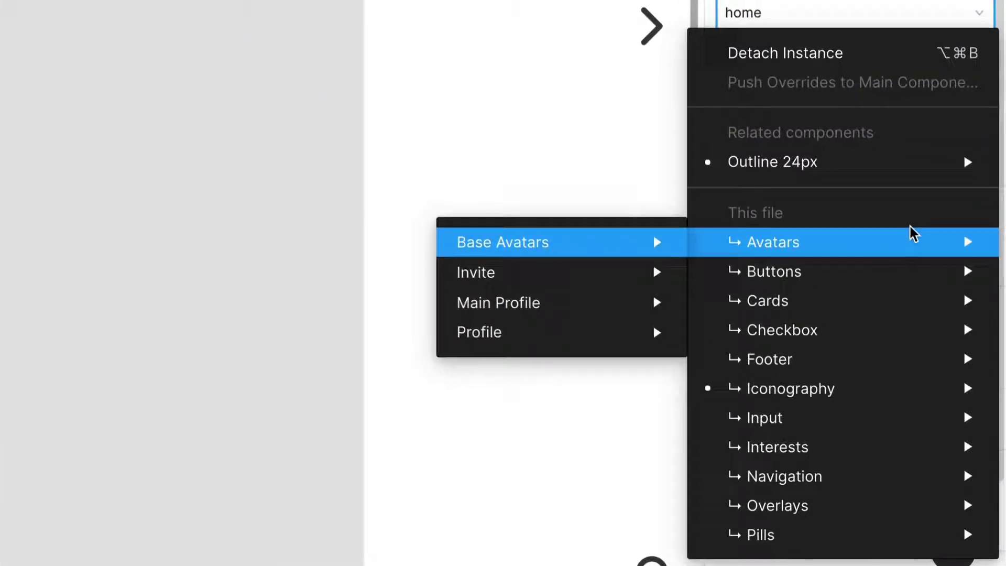
{"action": "mouse_move", "coordinate": [901, 167]}
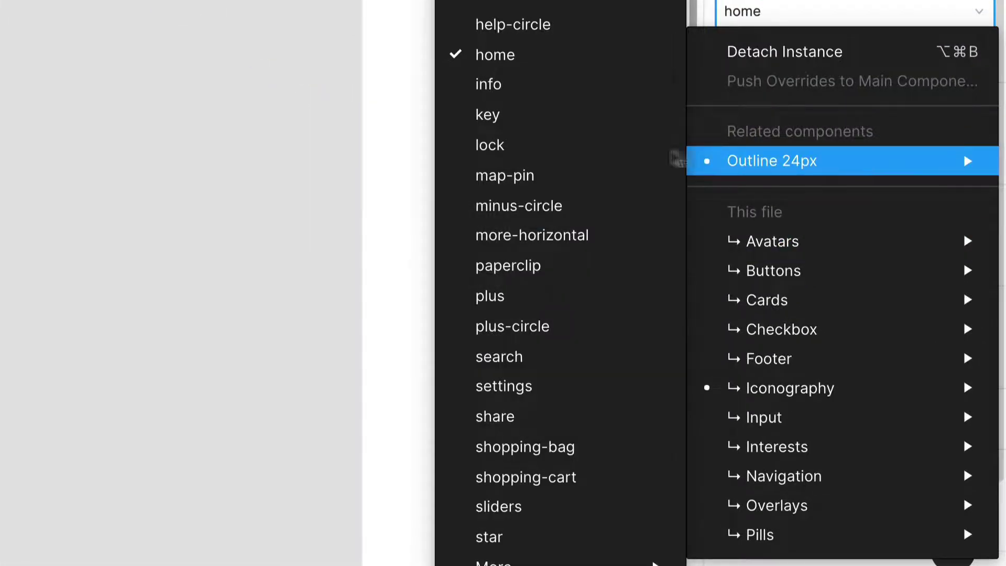
{"action": "left_click", "coordinate": [474, 114]}
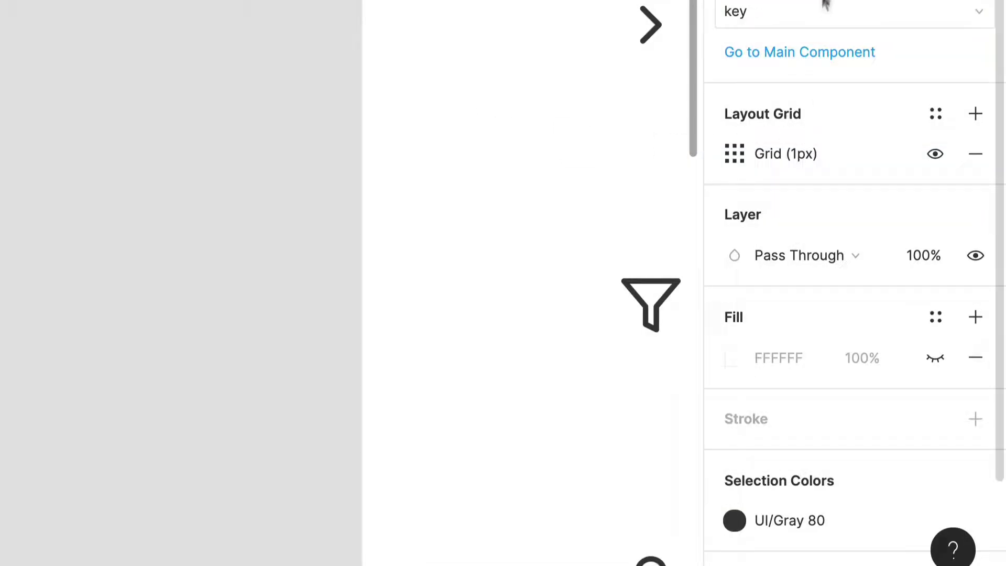
- Swap the key instance for the filled 16px heart icon from the file's Iconography components
{"action": "left_click", "coordinate": [779, 15]}
{"action": "mouse_move", "coordinate": [794, 348]}
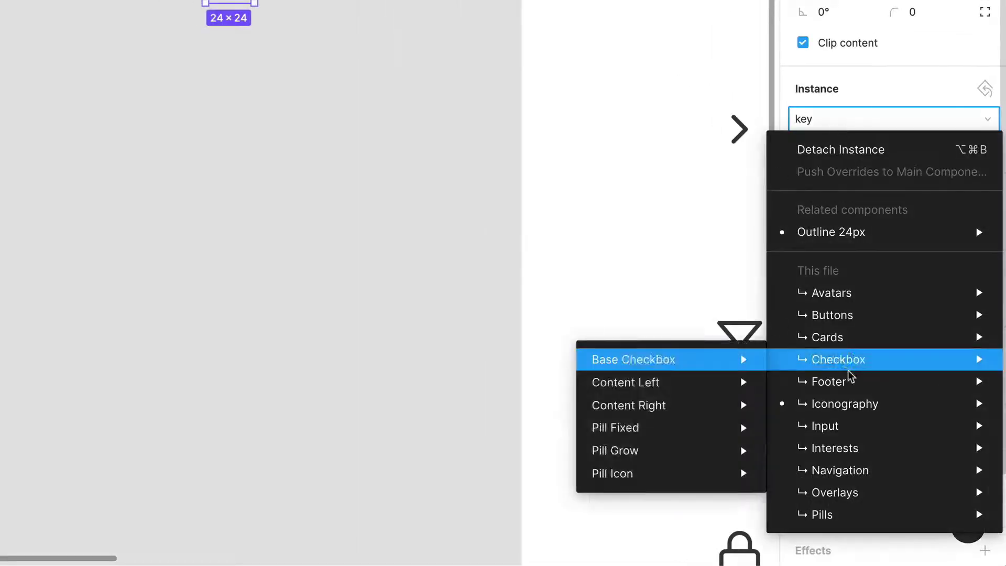
{"action": "mouse_move", "coordinate": [852, 236]}
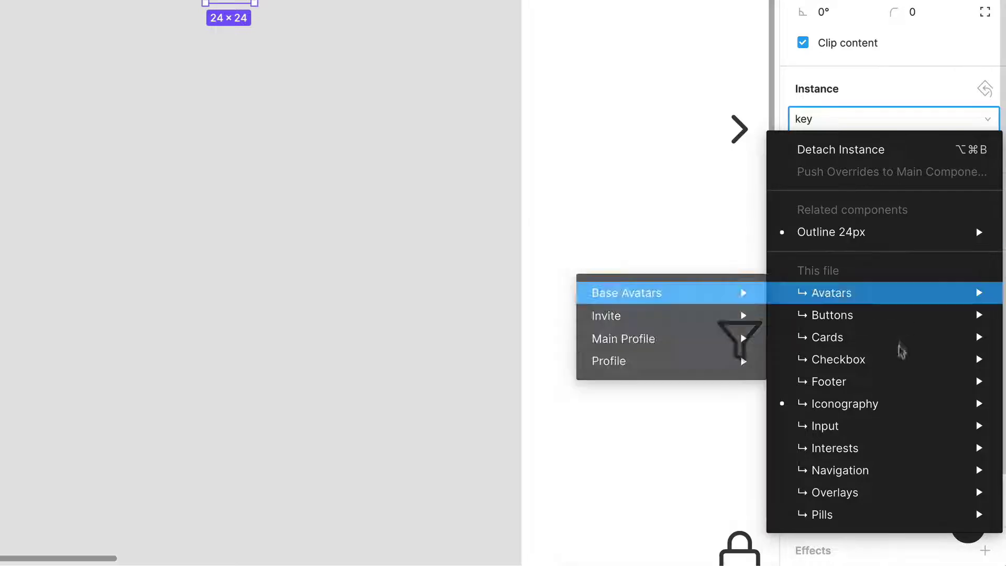
{"action": "mouse_move", "coordinate": [886, 429]}
{"action": "mouse_move", "coordinate": [885, 450]}
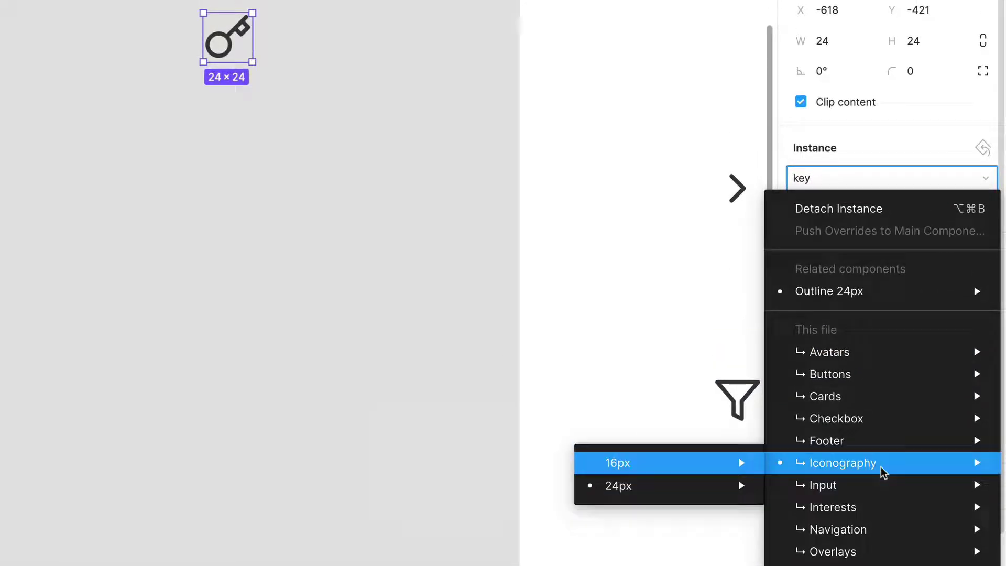
{"action": "mouse_move", "coordinate": [648, 466]}
{"action": "mouse_move", "coordinate": [465, 451]}
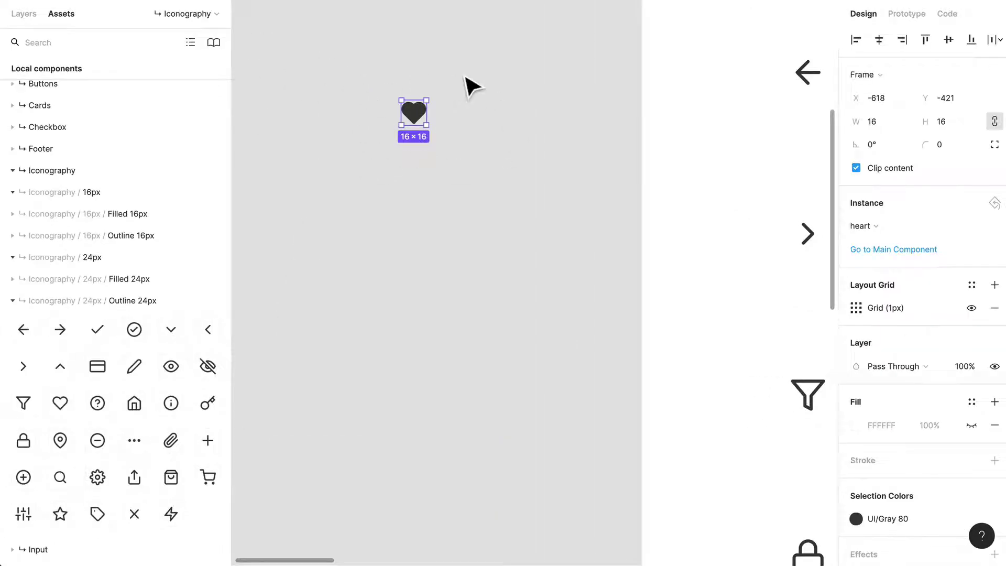
- Collapse the 16px and 24px component groups and delete the heart instance from the canvas
{"action": "left_click_drag", "start_coordinate": [503, 141], "coordinate": [456, 264]}
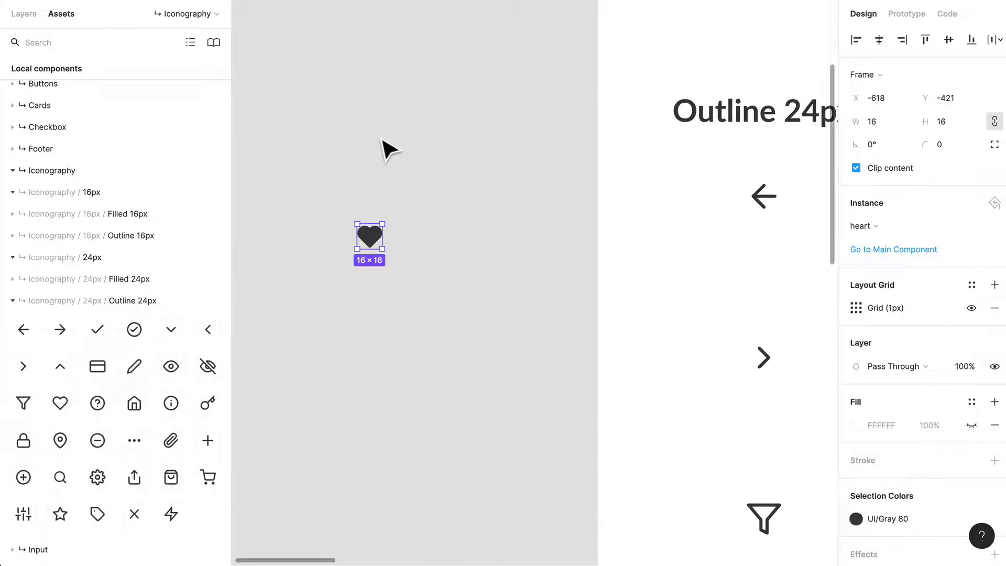
{"action": "left_click", "coordinate": [168, 304]}
{"action": "left_click", "coordinate": [243, 274]}
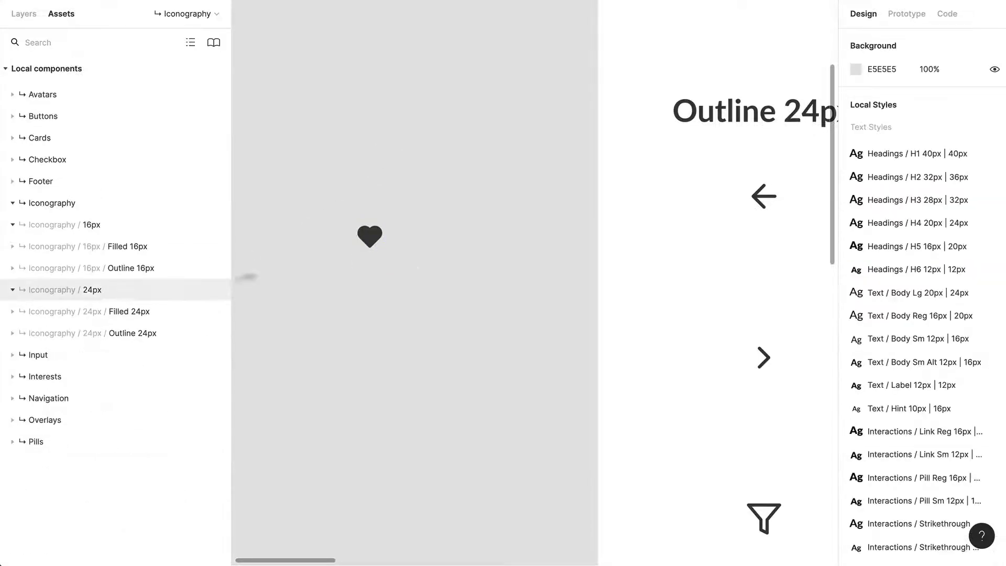
{"action": "left_click", "coordinate": [138, 228]}
{"action": "left_click", "coordinate": [128, 247]}
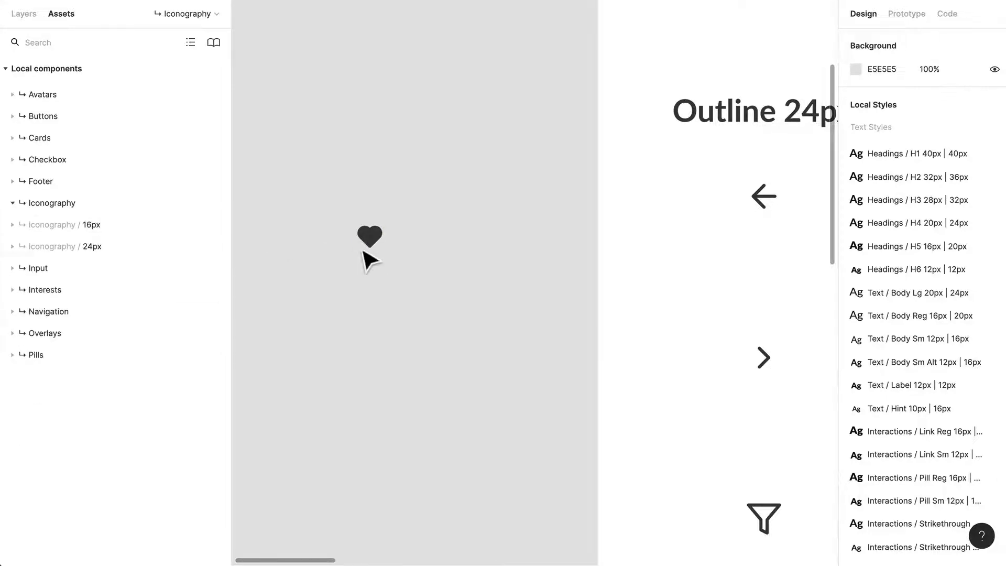
{"action": "left_click", "coordinate": [370, 246]}
{"action": "key", "text": "Delete"}
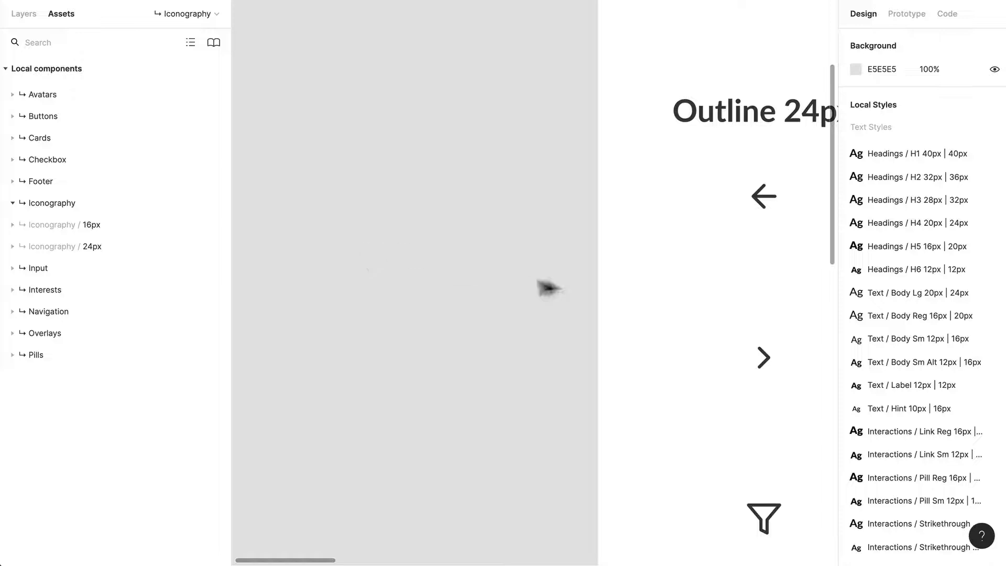
- Switch back to the layer list and review the outline icons across the 24px frame
{"action": "left_click_drag", "start_coordinate": [548, 288], "coordinate": [400, 217]}
{"action": "scroll", "coordinate": [546, 234], "scroll_direction": "down", "scroll_amount": 5}
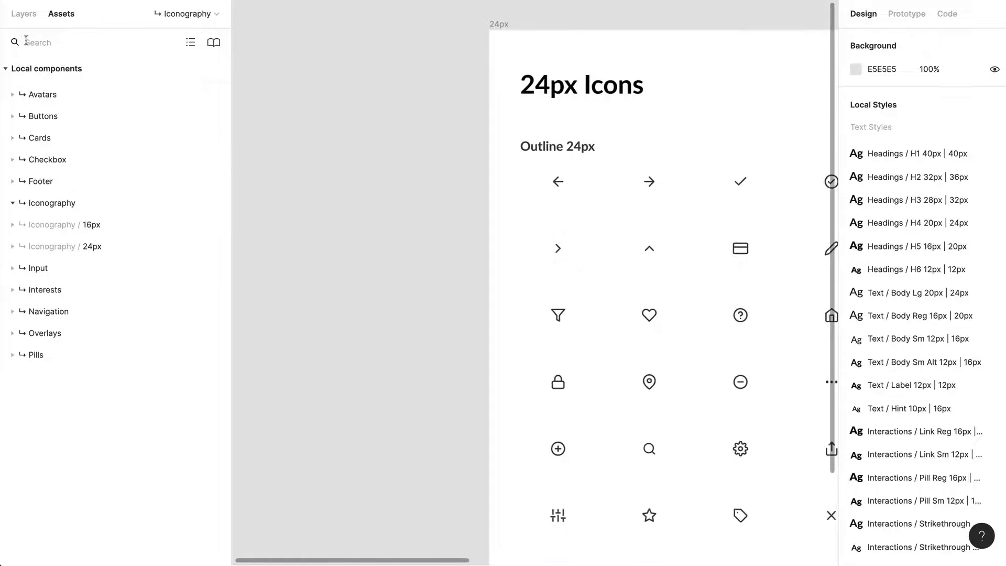
{"action": "left_click", "coordinate": [35, 25]}
{"action": "scroll", "coordinate": [426, 231], "scroll_direction": "down", "scroll_amount": 3}
{"action": "scroll", "coordinate": [501, 288], "scroll_direction": "up", "scroll_amount": 10}
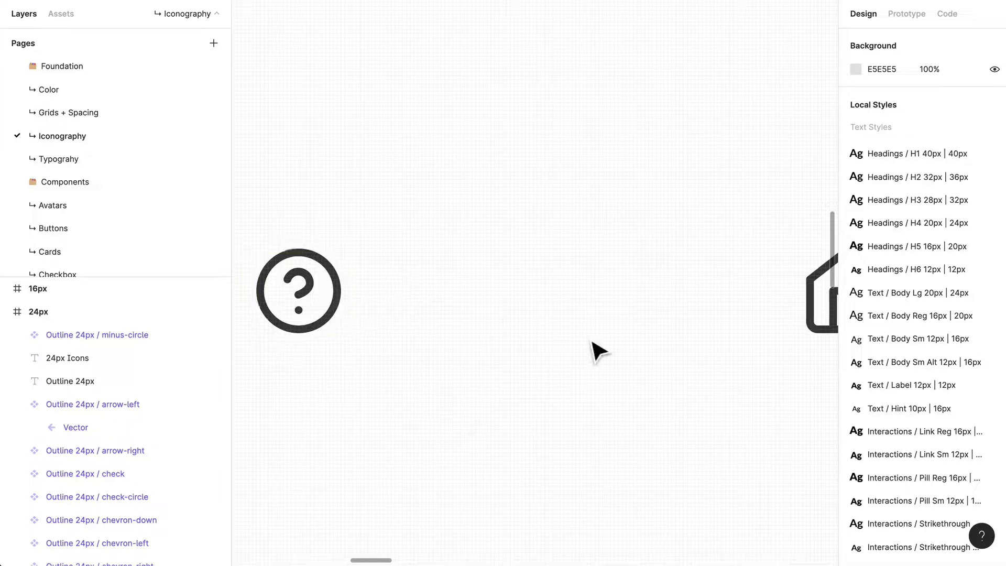
{"action": "scroll", "coordinate": [598, 351], "scroll_direction": "down", "scroll_amount": 2}
{"action": "scroll", "coordinate": [595, 351], "scroll_direction": "down", "scroll_amount": 3}
{"action": "left_click_drag", "start_coordinate": [595, 350], "coordinate": [523, 213]}
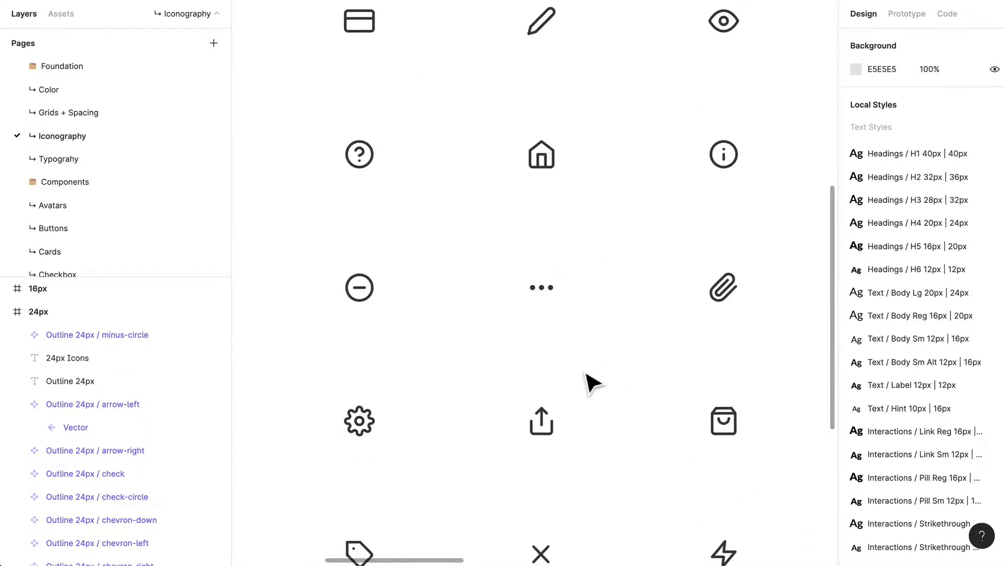
{"action": "scroll", "coordinate": [589, 382], "scroll_direction": "down", "scroll_amount": 3}
{"action": "left_click_drag", "start_coordinate": [628, 426], "coordinate": [584, 225]}
{"action": "left_click_drag", "start_coordinate": [592, 386], "coordinate": [619, 526]}
- Examine the outline icons in the 16px frame up close, including the filter and heart icons
{"action": "left_click_drag", "start_coordinate": [669, 386], "coordinate": [503, 429]}
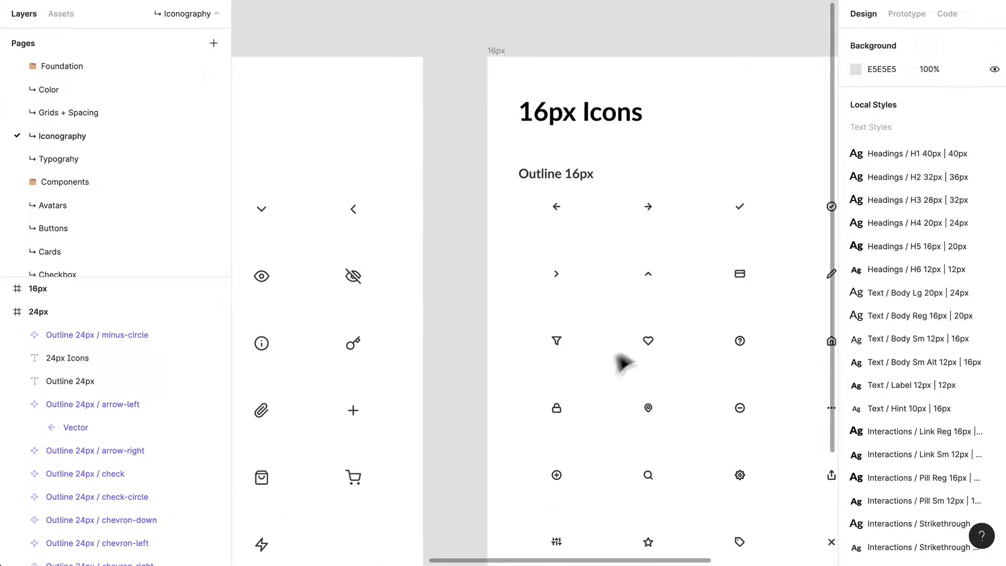
{"action": "scroll", "coordinate": [624, 362], "scroll_direction": "up", "scroll_amount": 5}
{"action": "scroll", "coordinate": [629, 348], "scroll_direction": "right", "scroll_amount": 3}
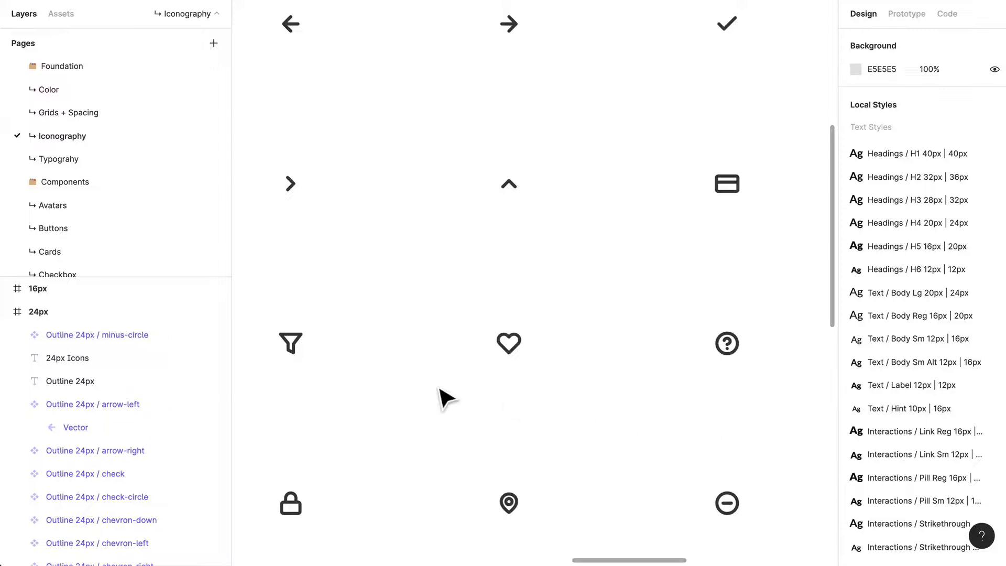
{"action": "scroll", "coordinate": [444, 399], "scroll_direction": "down", "scroll_amount": 5}
{"action": "scroll", "coordinate": [391, 398], "scroll_direction": "up", "scroll_amount": 6}
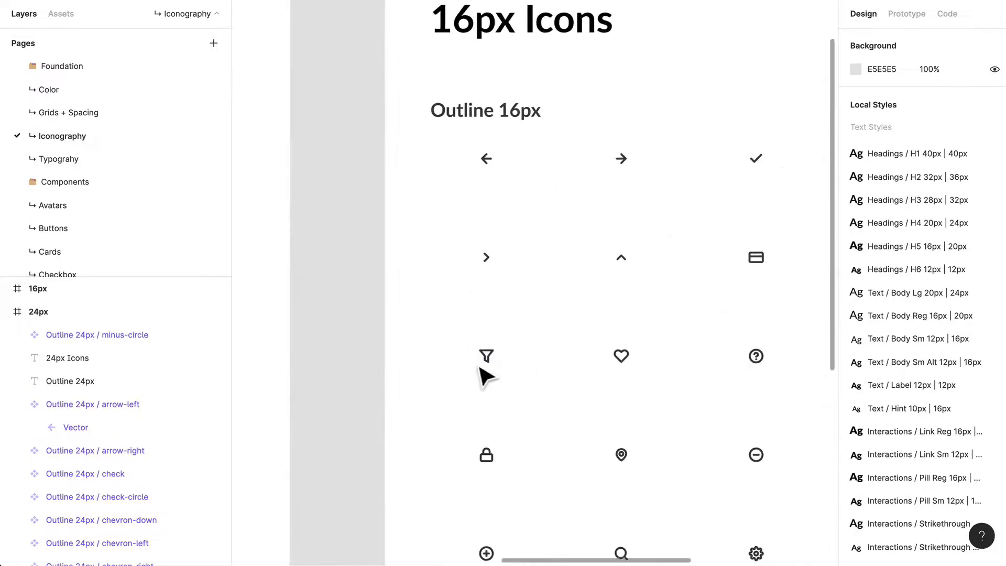
{"action": "left_click_drag", "start_coordinate": [487, 376], "coordinate": [602, 366]}
{"action": "scroll", "coordinate": [640, 364], "scroll_direction": "up", "scroll_amount": 5}
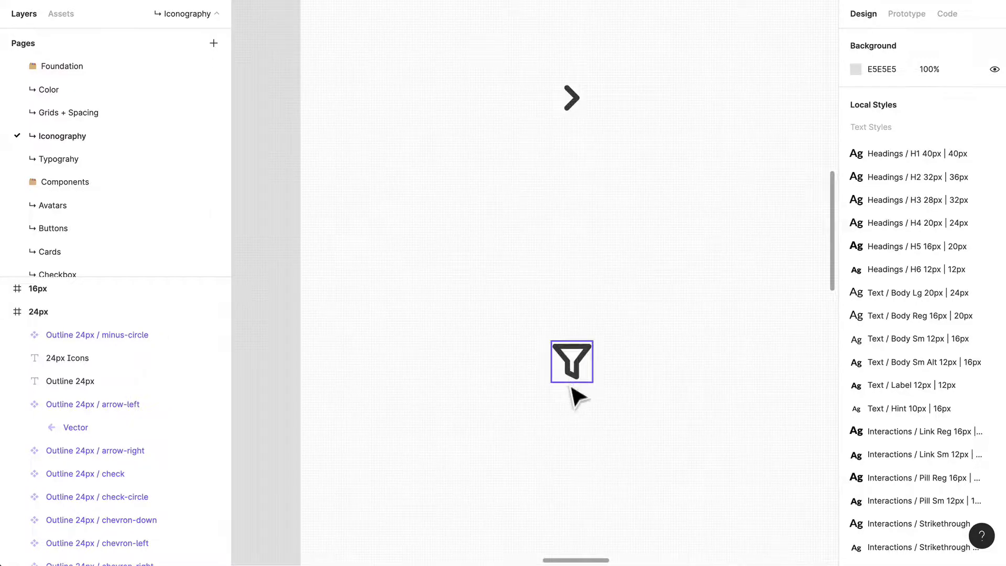
{"action": "left_click_drag", "start_coordinate": [524, 418], "coordinate": [622, 413]}
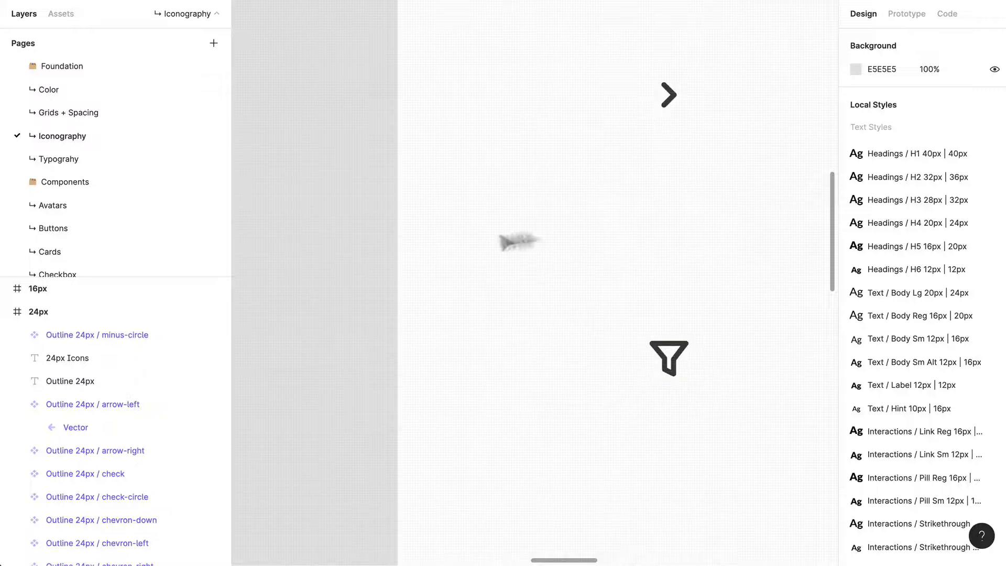
{"action": "scroll", "coordinate": [694, 362], "scroll_direction": "right", "scroll_amount": 10}
{"action": "scroll", "coordinate": [694, 362], "scroll_direction": "down", "scroll_amount": 2}
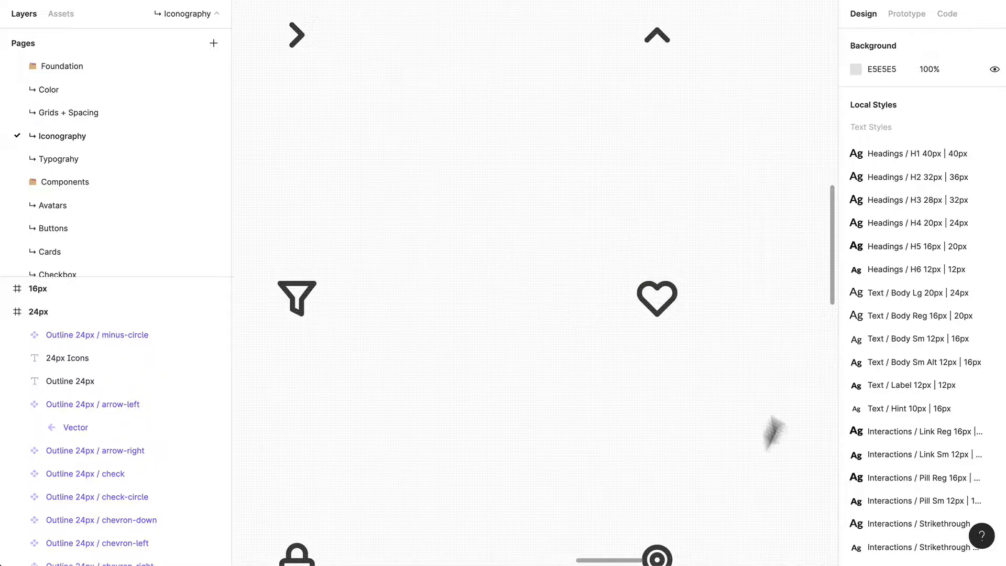
- Look over the outline 24px icons once more, ending with an overview of the 24px and 16px frames
{"action": "scroll", "coordinate": [766, 420], "scroll_direction": "down", "scroll_amount": 4}
{"action": "left_click_drag", "start_coordinate": [580, 446], "coordinate": [720, 424]}
{"action": "scroll", "coordinate": [587, 424], "scroll_direction": "left", "scroll_amount": 7}
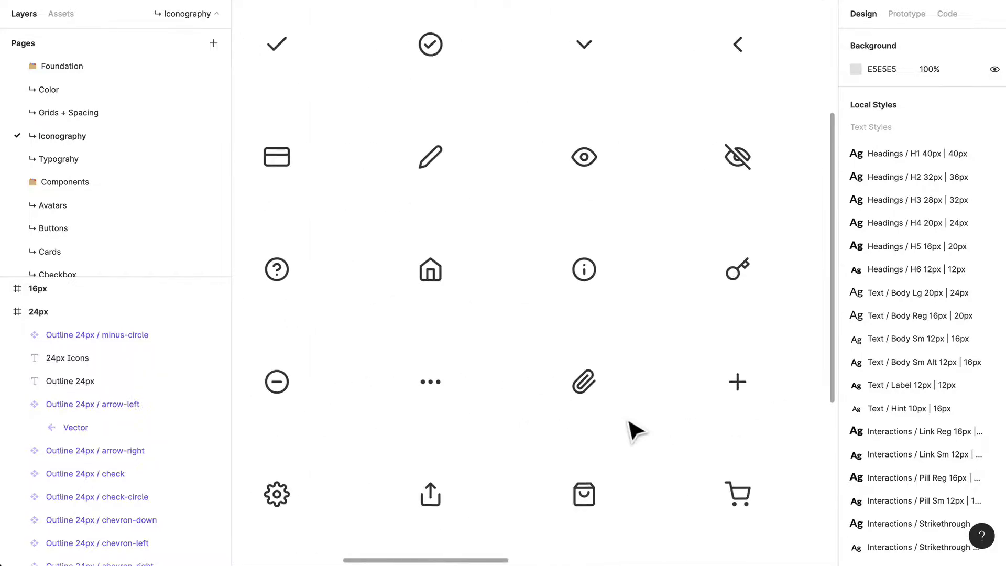
{"action": "scroll", "coordinate": [411, 388], "scroll_direction": "left", "scroll_amount": 6}
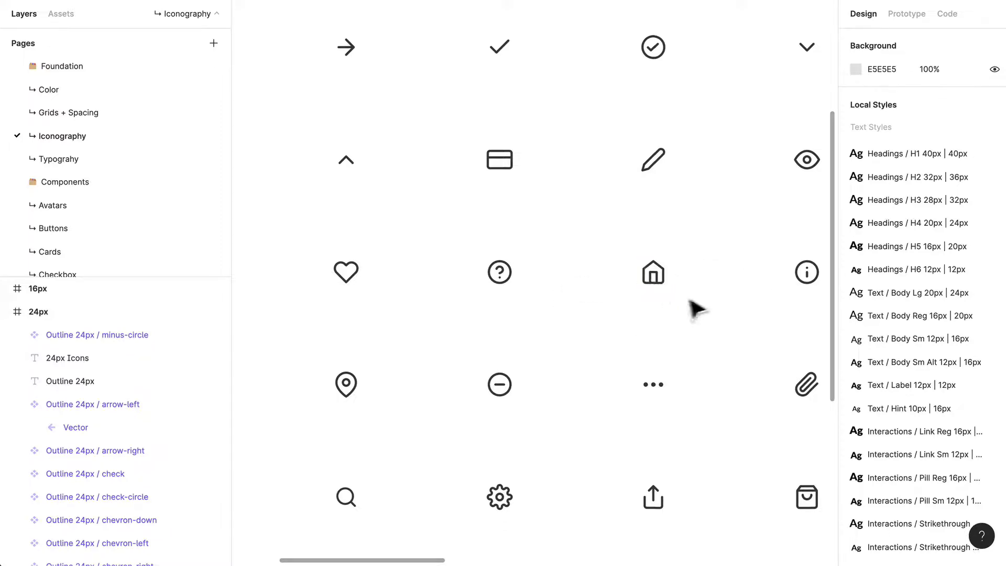
{"action": "scroll", "coordinate": [696, 306], "scroll_direction": "right", "scroll_amount": 3}
{"action": "scroll", "coordinate": [696, 306], "scroll_direction": "down", "scroll_amount": 2}
{"action": "scroll", "coordinate": [508, 261], "scroll_direction": "right", "scroll_amount": 5}
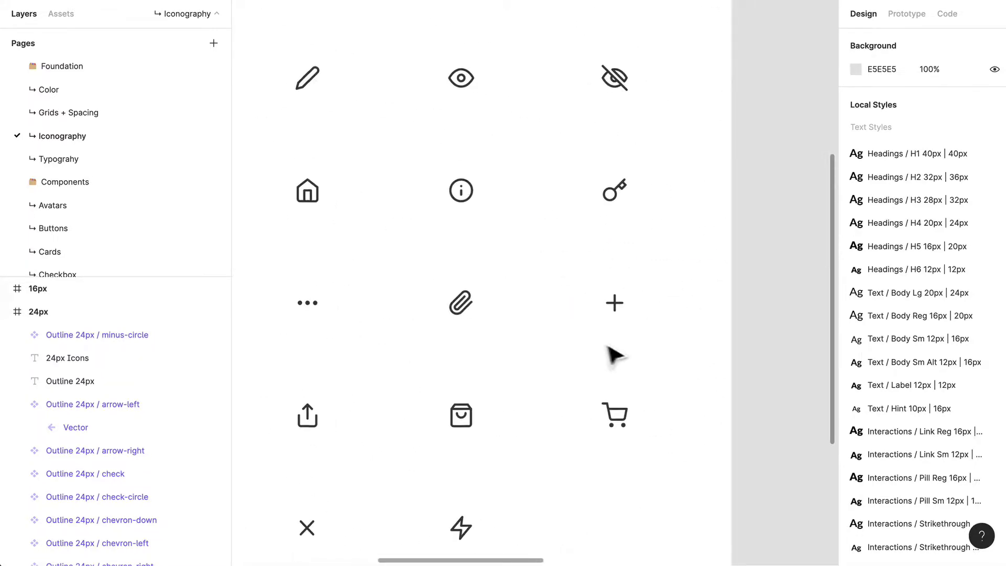
{"action": "scroll", "coordinate": [621, 353], "scroll_direction": "down", "scroll_amount": 4}
{"action": "scroll", "coordinate": [617, 356], "scroll_direction": "down", "scroll_amount": 5}
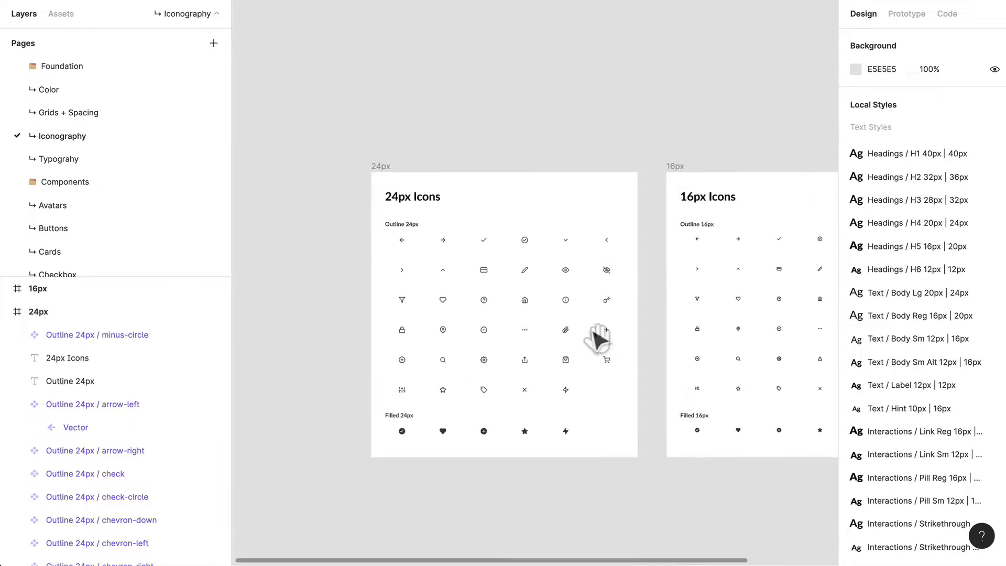